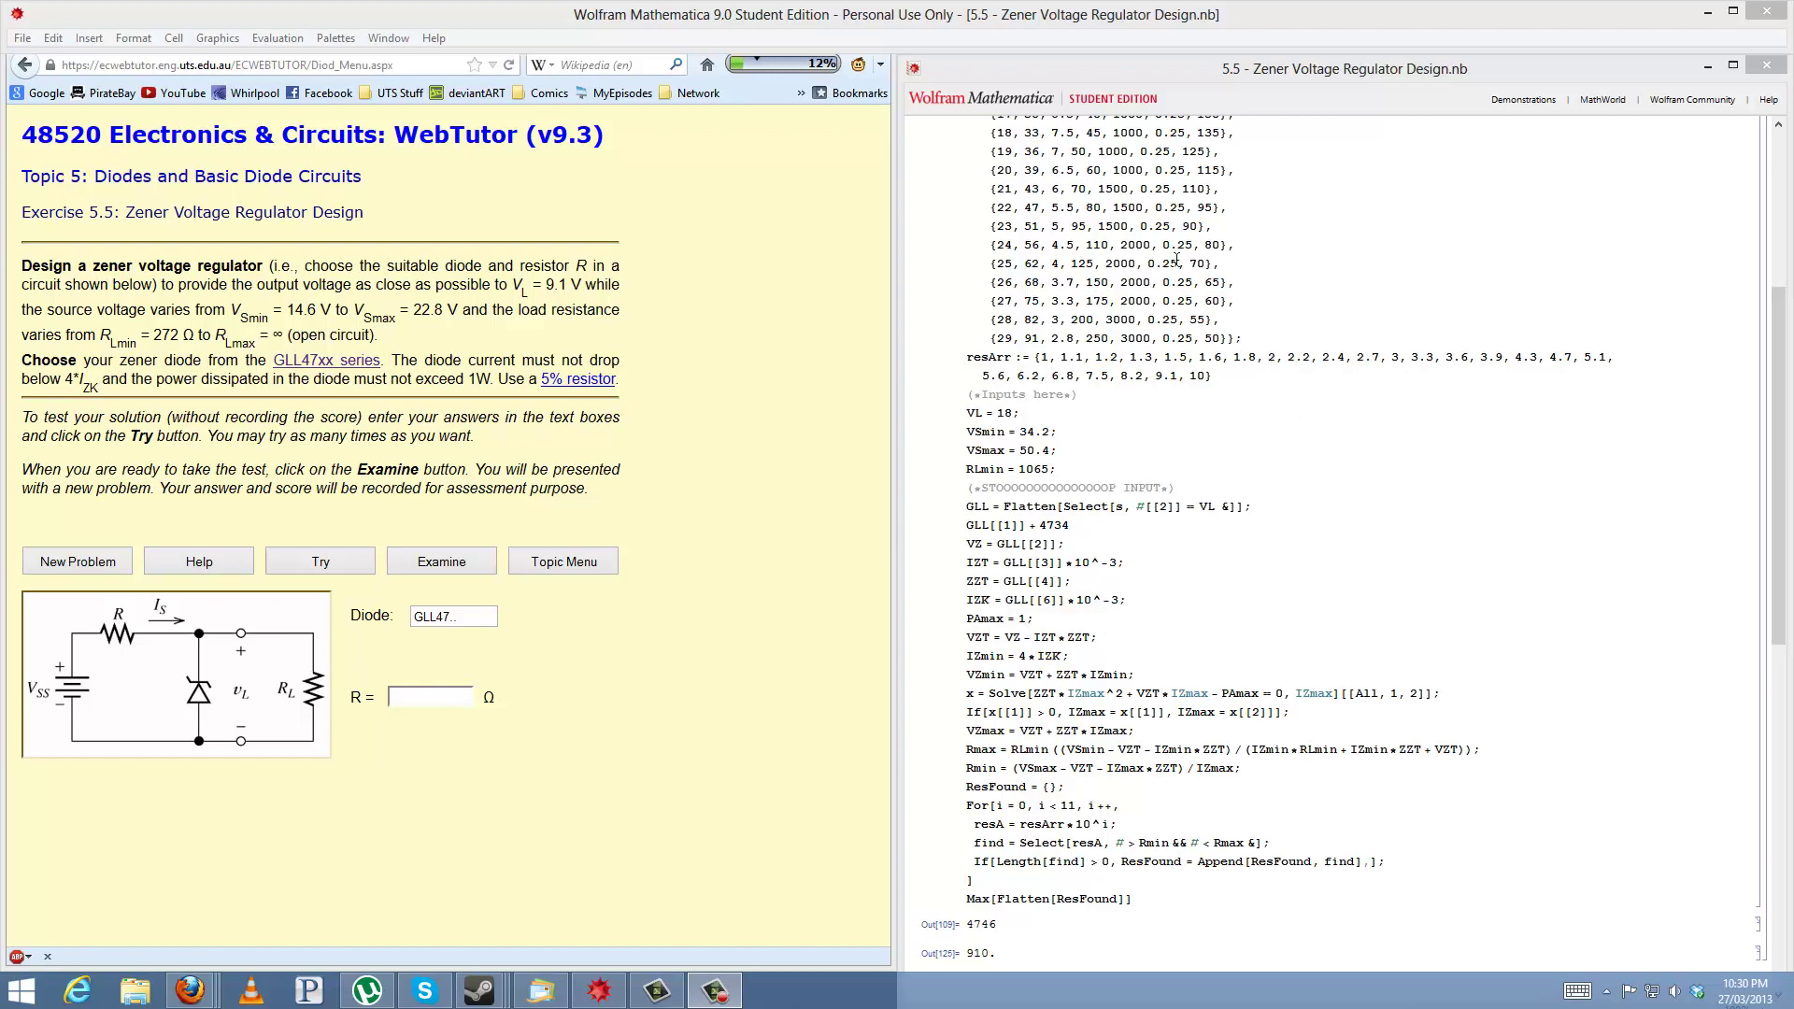
# Step: Review the notebook code and change the load voltage VL from 18 to 9.1
pyautogui.scroll(5, 1130, 255)
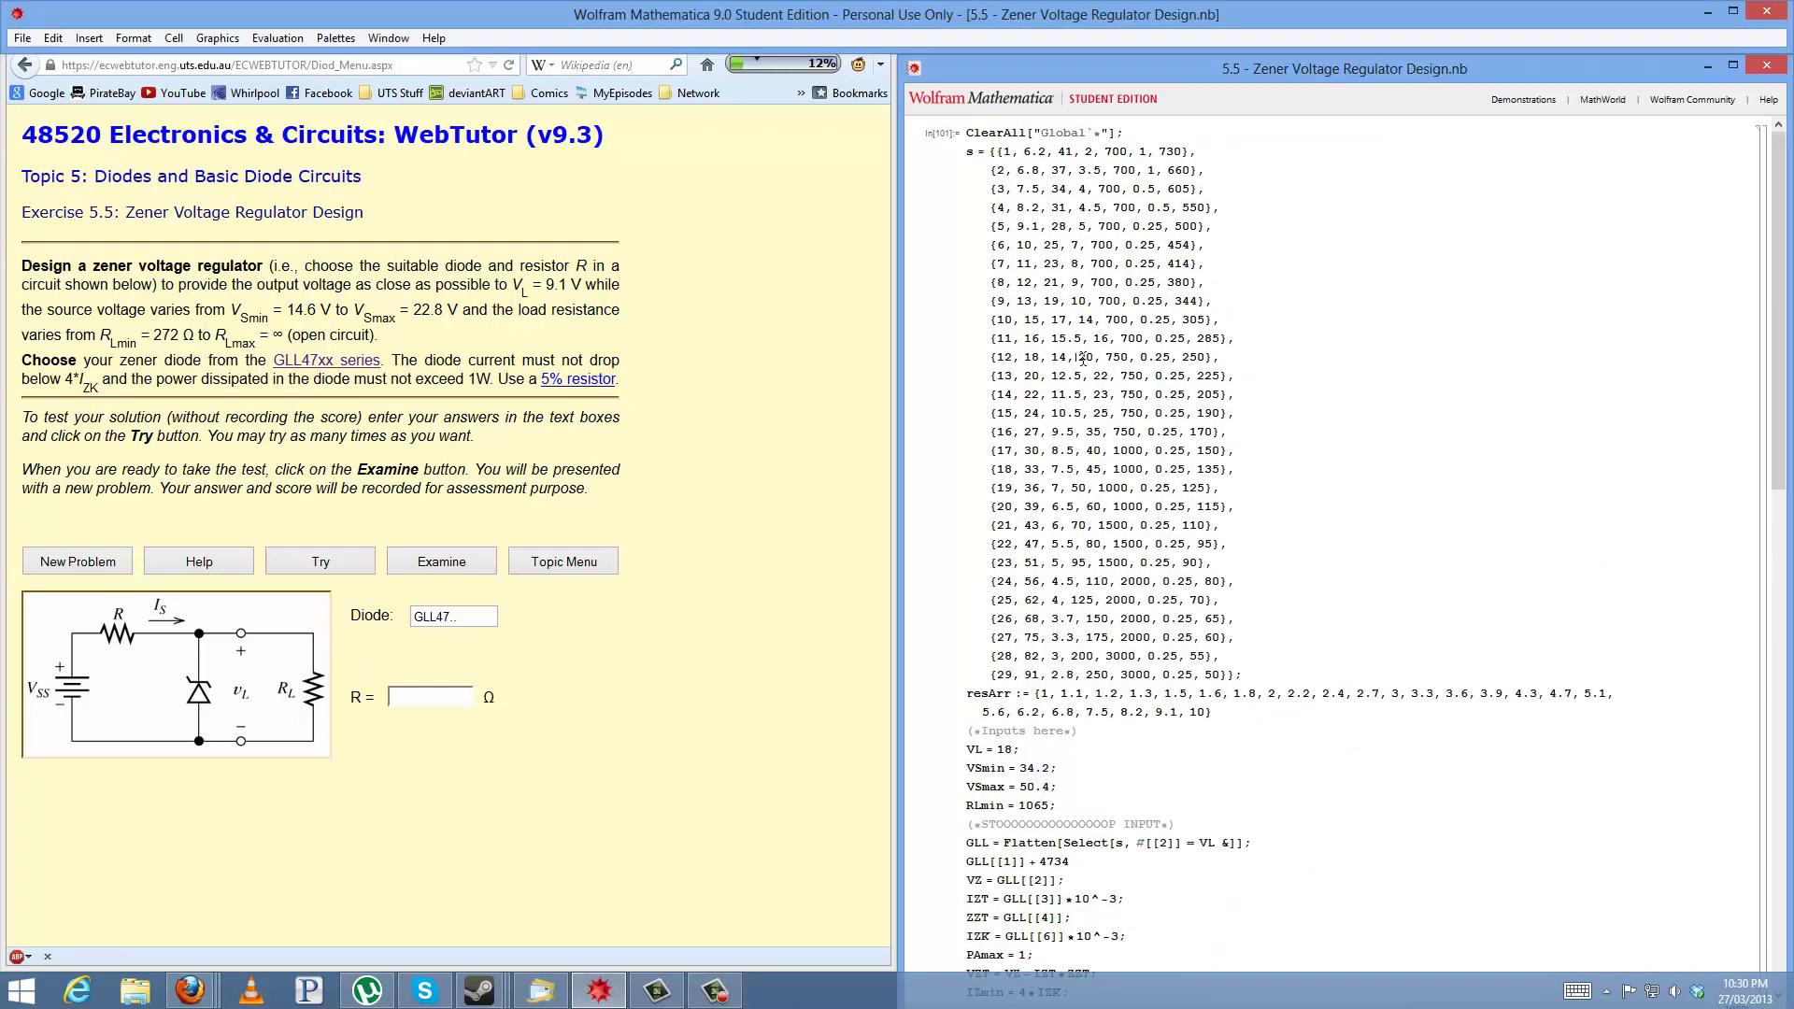
pyautogui.scroll(-5, 1171, 537)
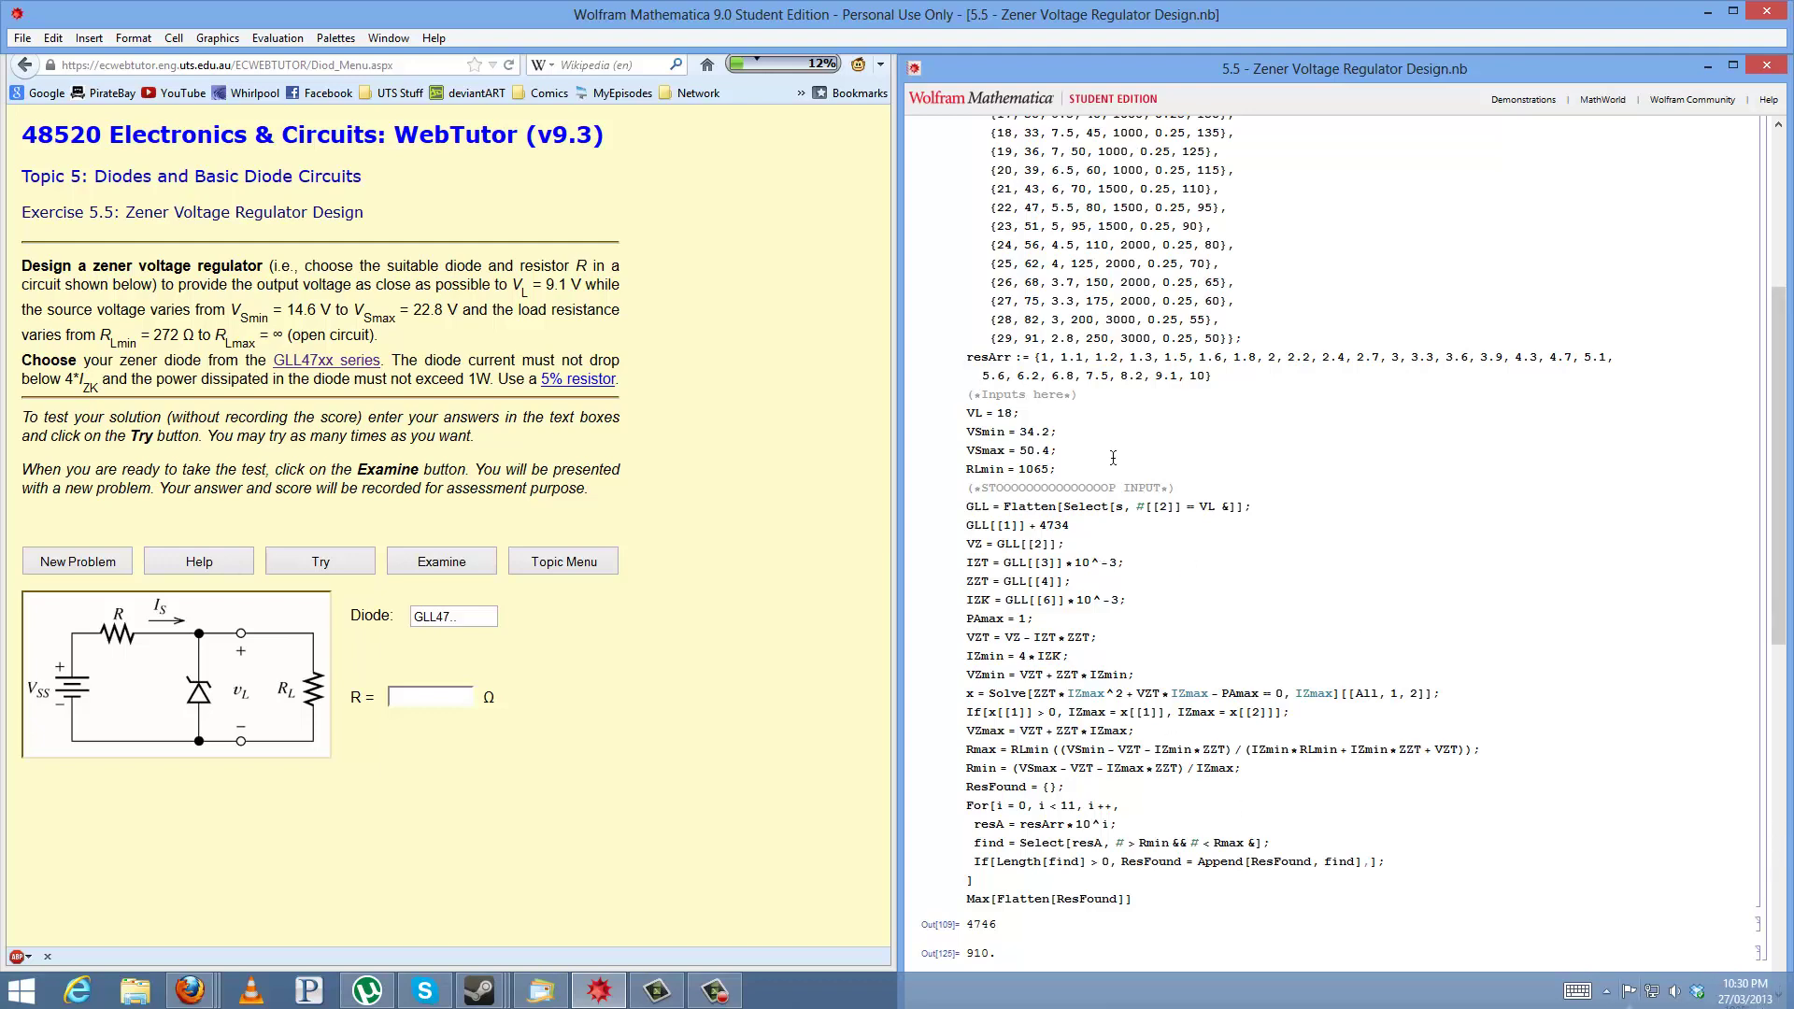
pyautogui.scroll(2, 1119, 378)
pyautogui.scroll(1, 1084, 318)
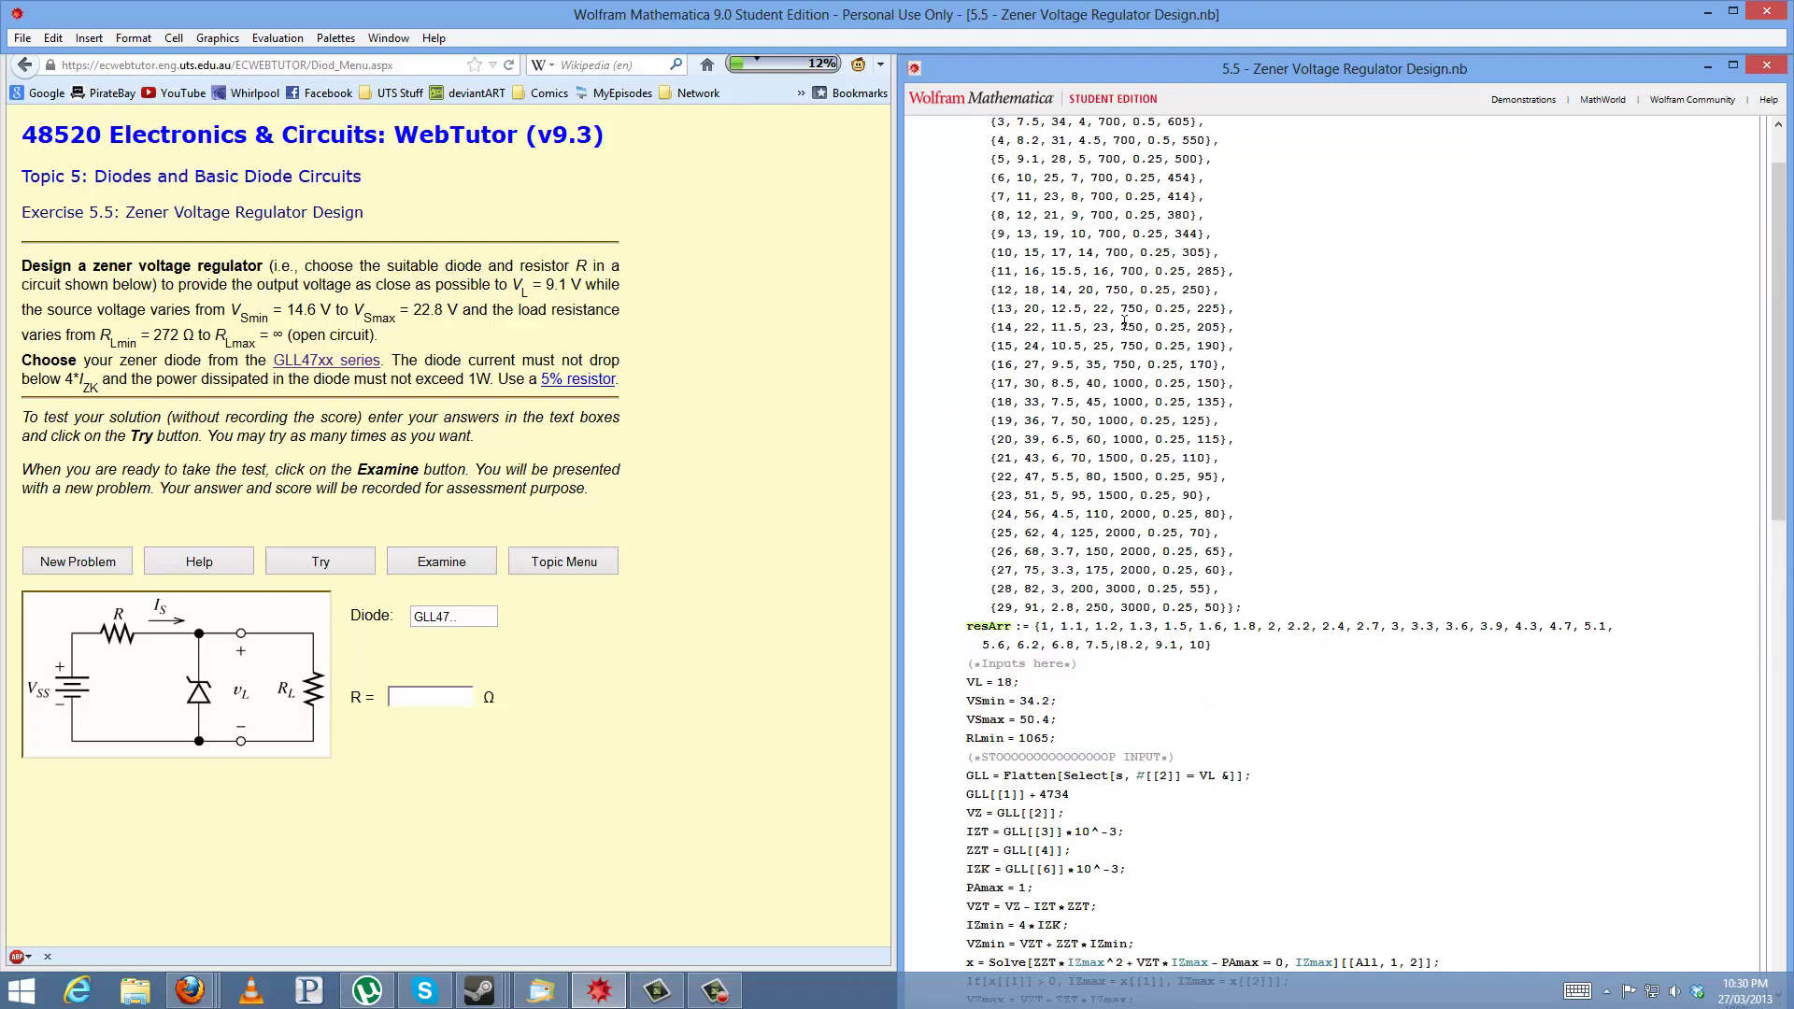
pyautogui.scroll(2, 1008, 180)
pyautogui.moveTo(1008, 180); pyautogui.dragTo(1167, 566)
pyautogui.click(1167, 566)
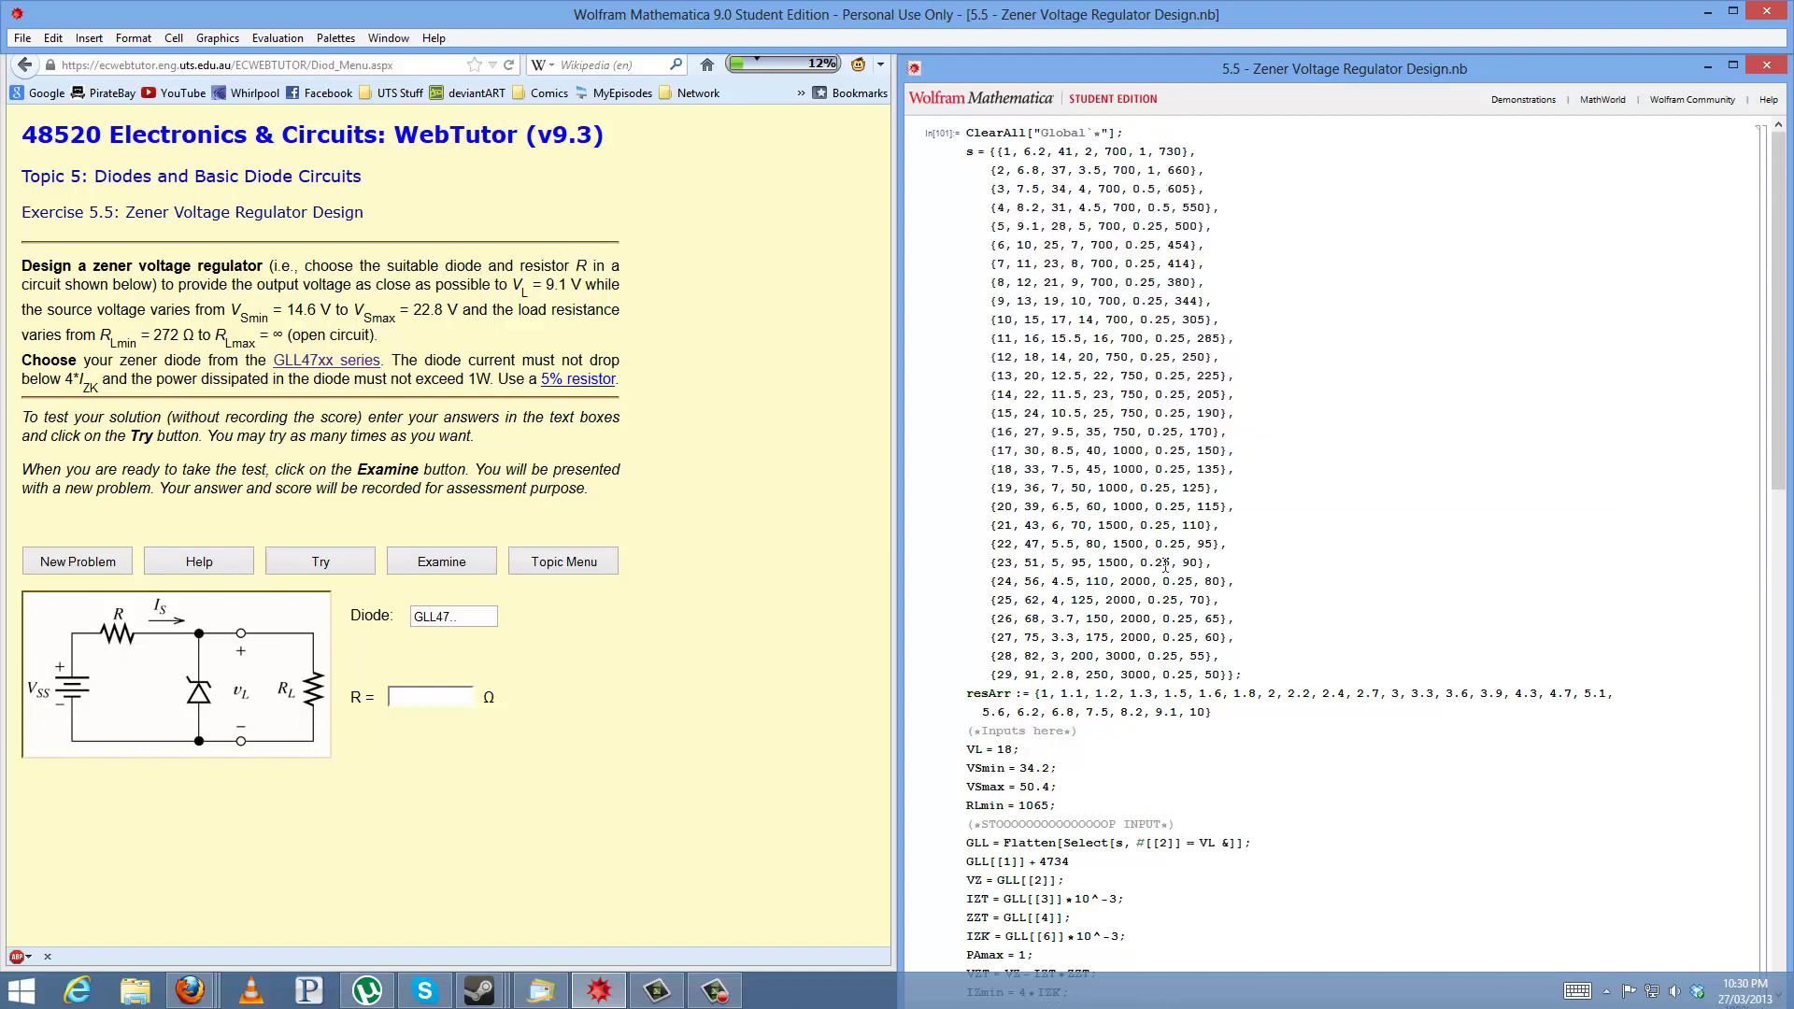
pyautogui.scroll(-1, 1155, 568)
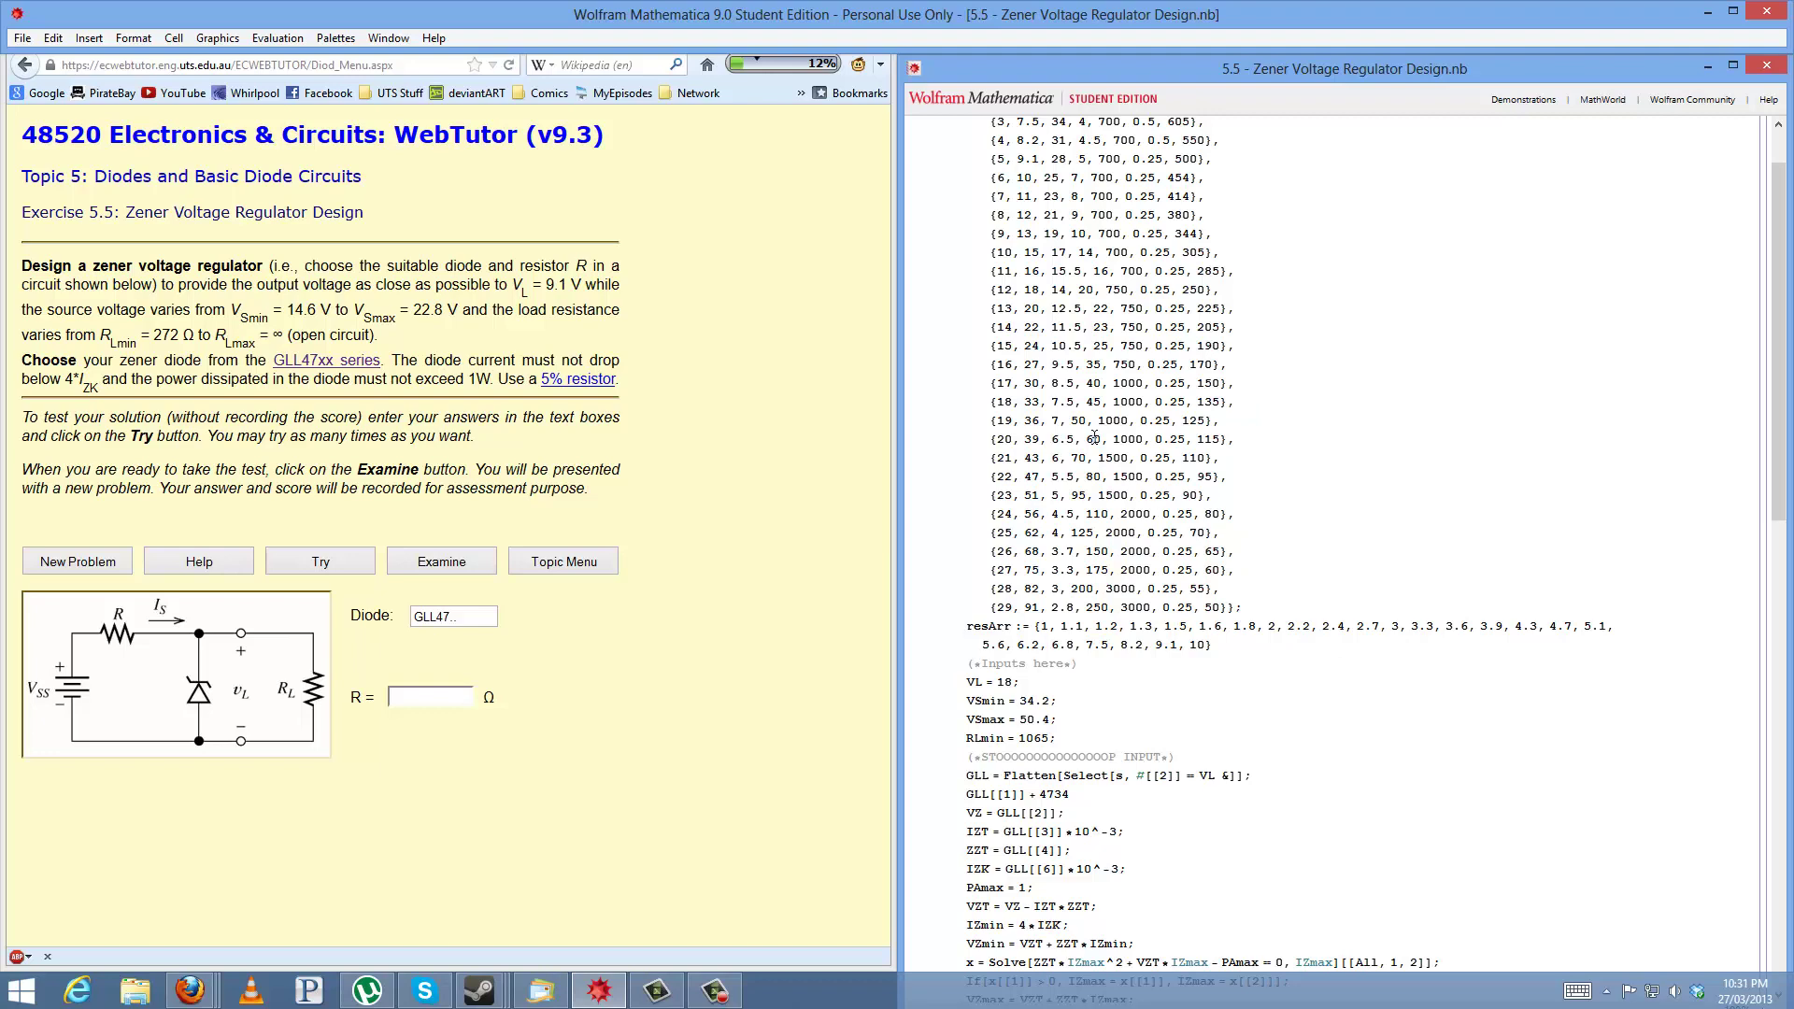
pyautogui.scroll(-3, 1093, 437)
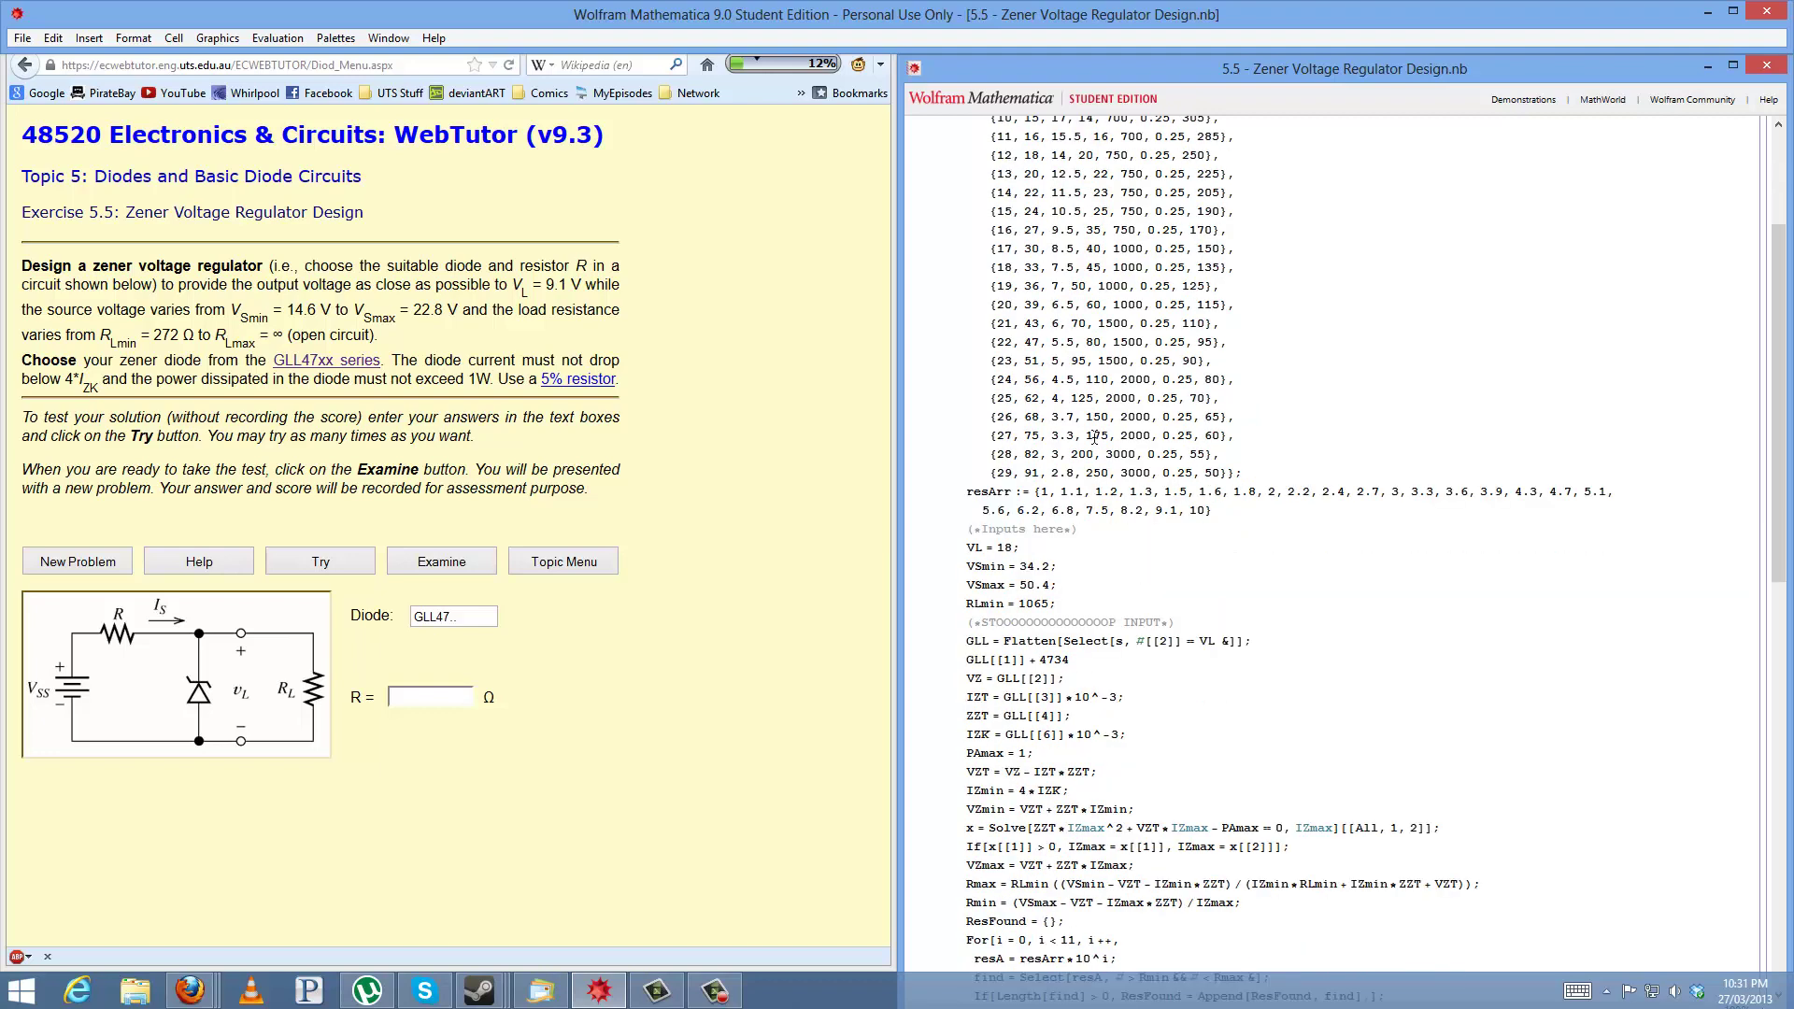
pyautogui.scroll(-1, 1093, 437)
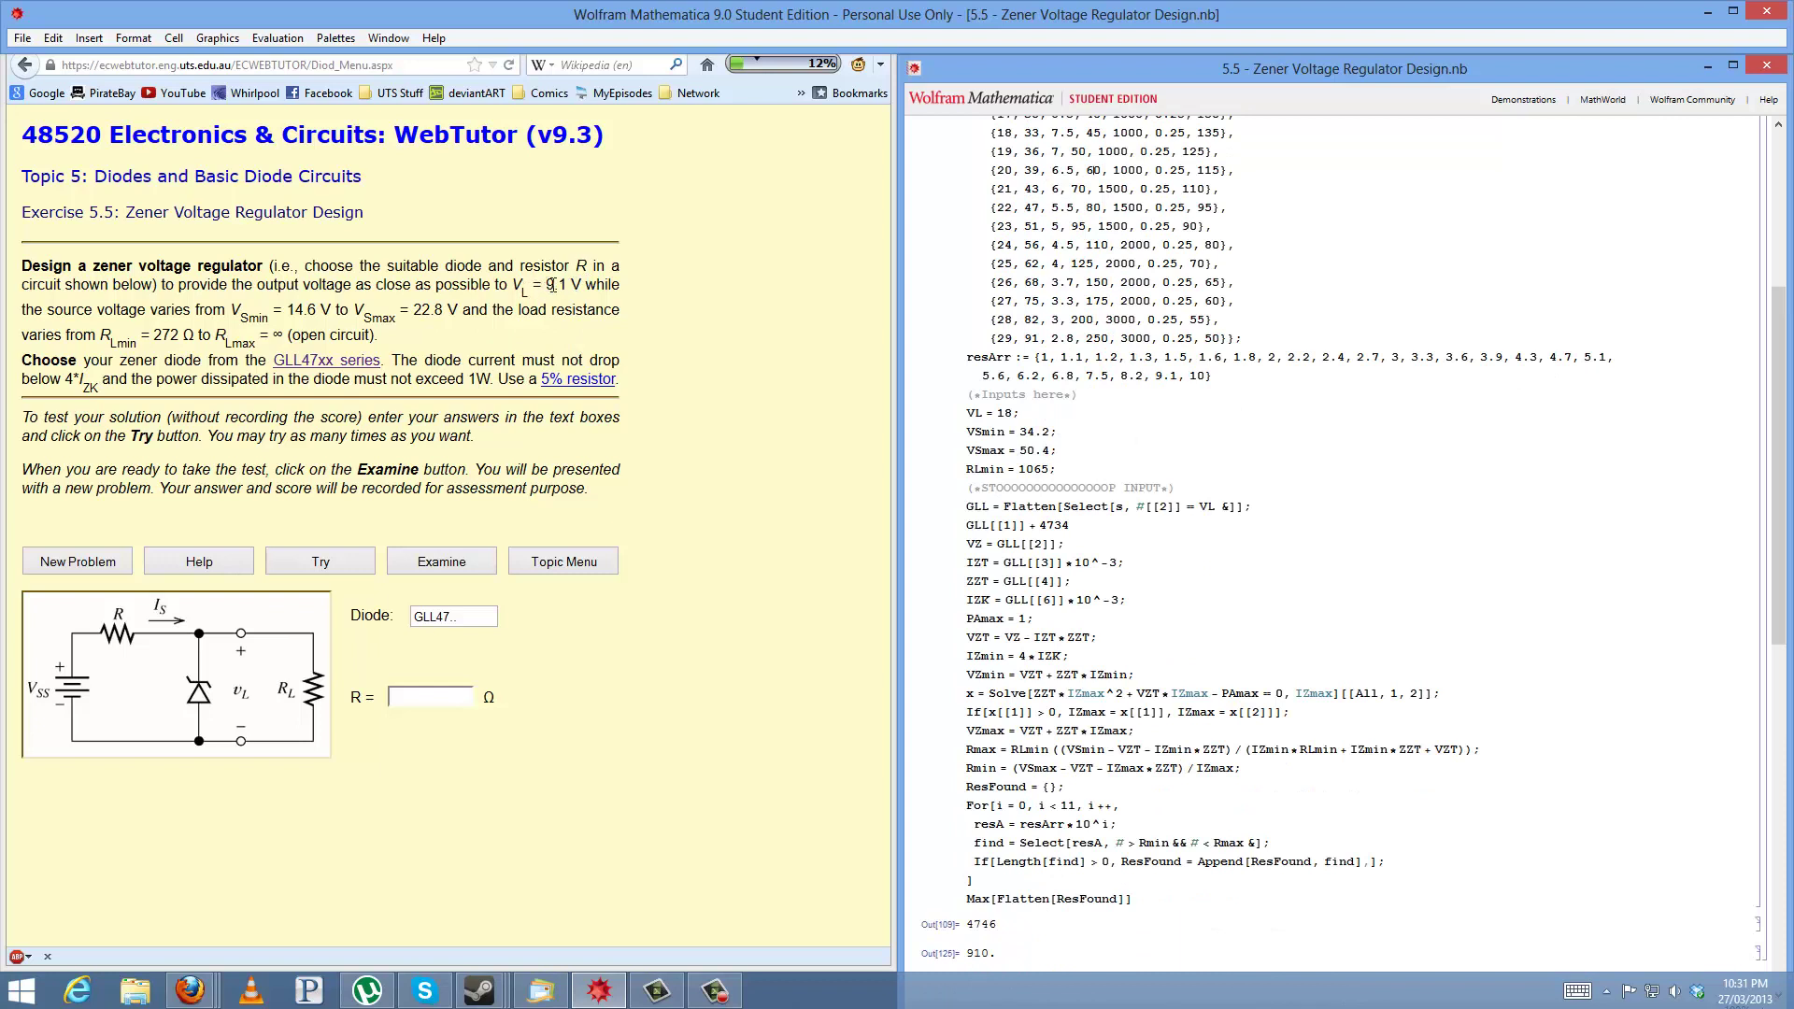
pyautogui.doubleClick(1002, 413)
pyautogui.write('9.1')
# Step: Set VSmin to 14.6, VSmax to 22.8 and RLmin to 272 Ω
pyautogui.moveTo(227, 309); pyautogui.dragTo(486, 316)
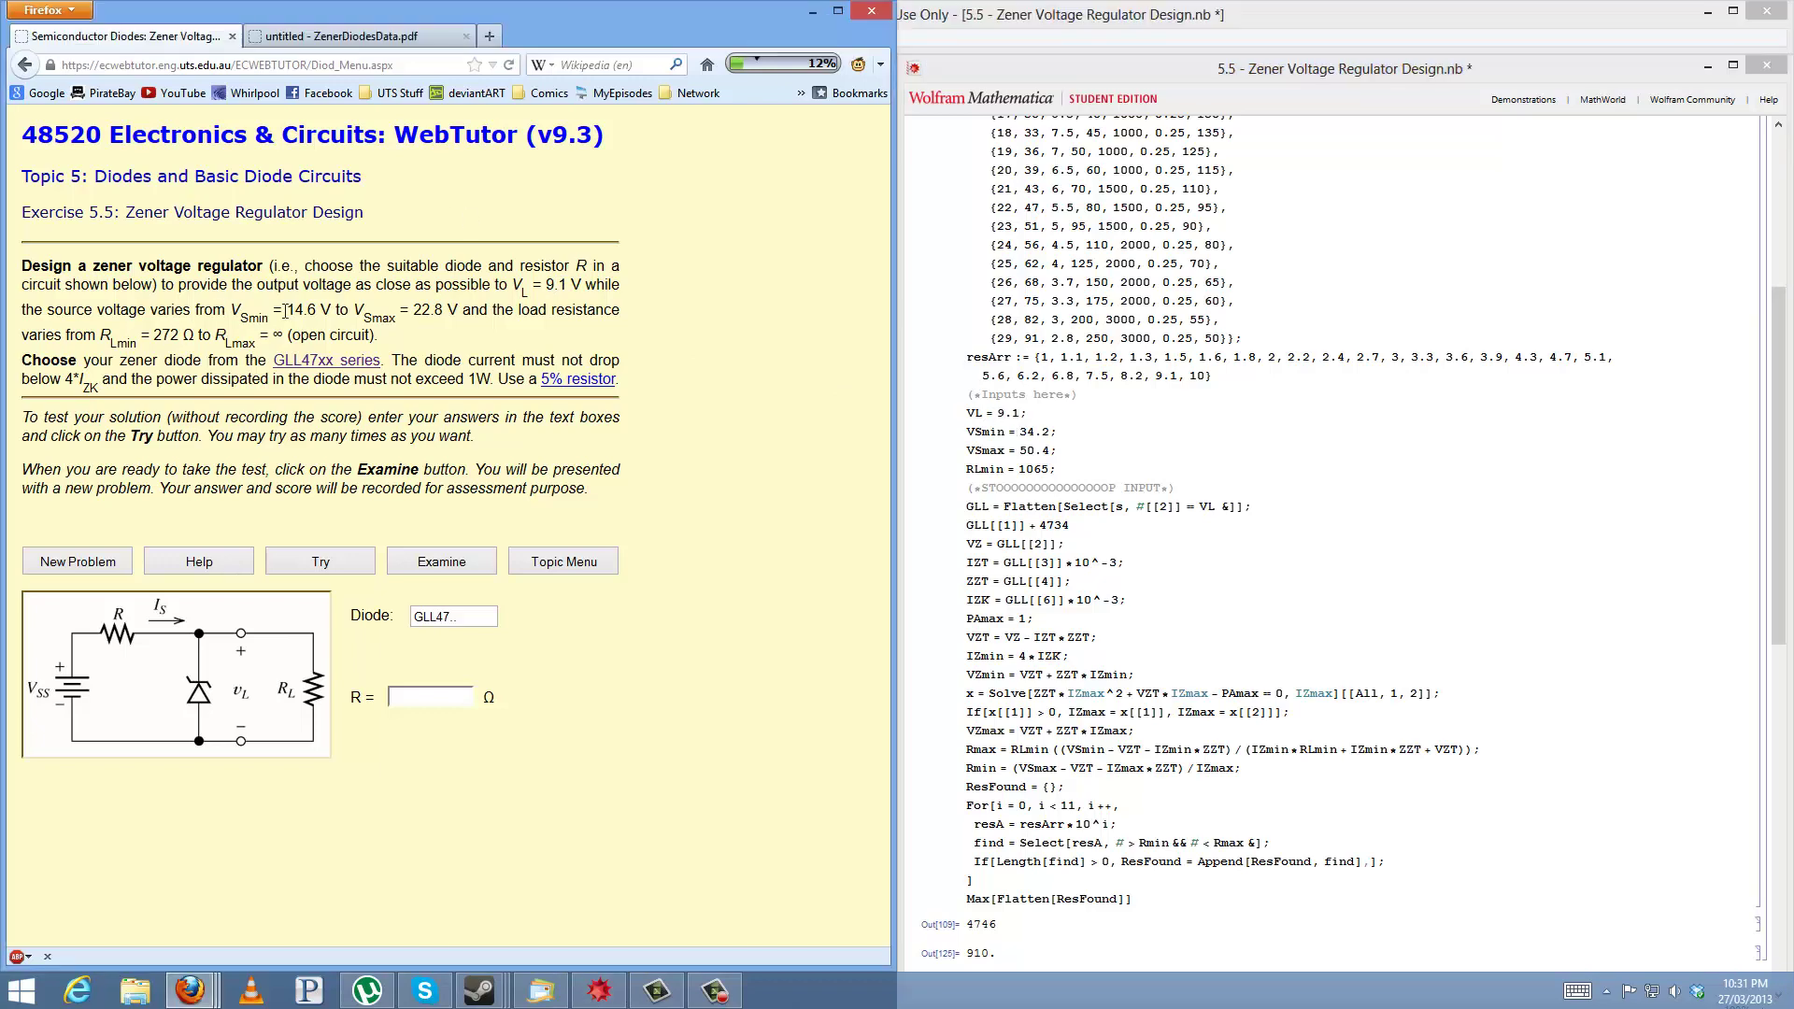
pyautogui.click(960, 466)
pyautogui.doubleClick(1020, 425)
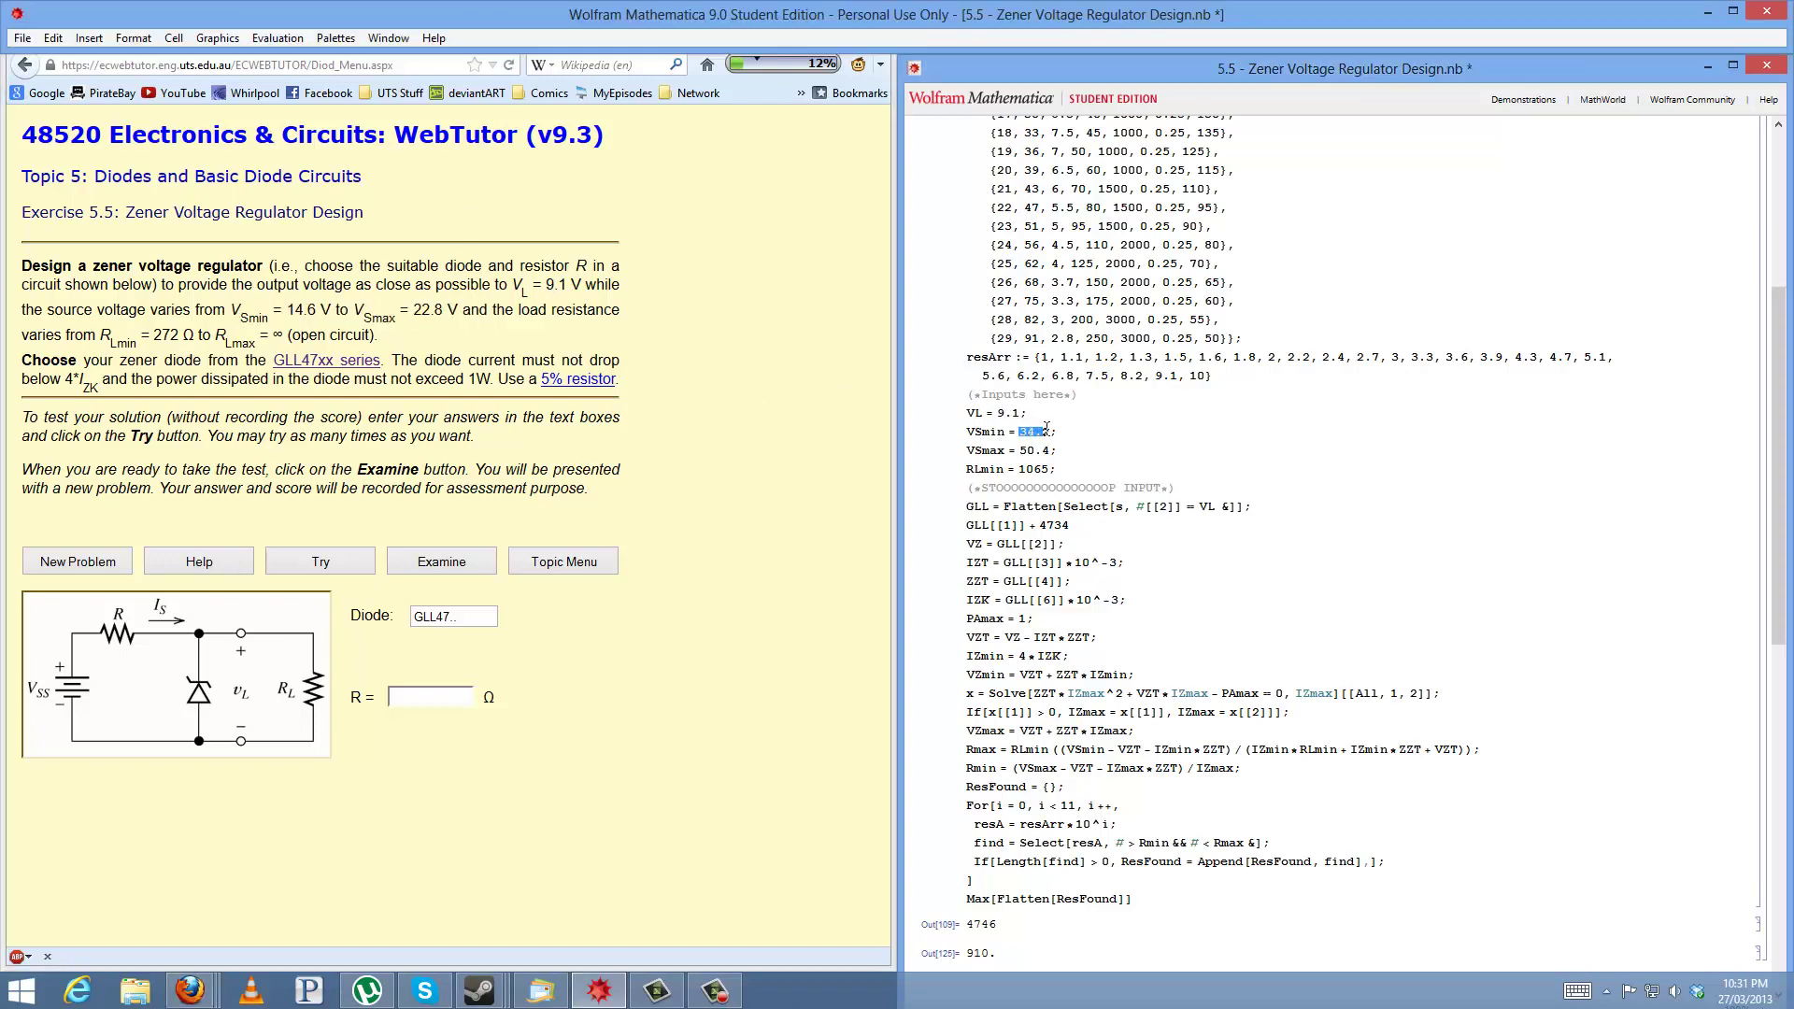
pyautogui.write('14.6')
pyautogui.press('BackSpace')
pyautogui.press('BackSpace')
pyautogui.press('BackSpace')
pyautogui.write('22.8')
pyautogui.press('BackSpace')
pyautogui.press('BackSpace')
pyautogui.press('BackSpace')
pyautogui.write('272')
# Step: Evaluate the Zener code cell with the updated input values
pyautogui.scroll(-1, 1177, 778)
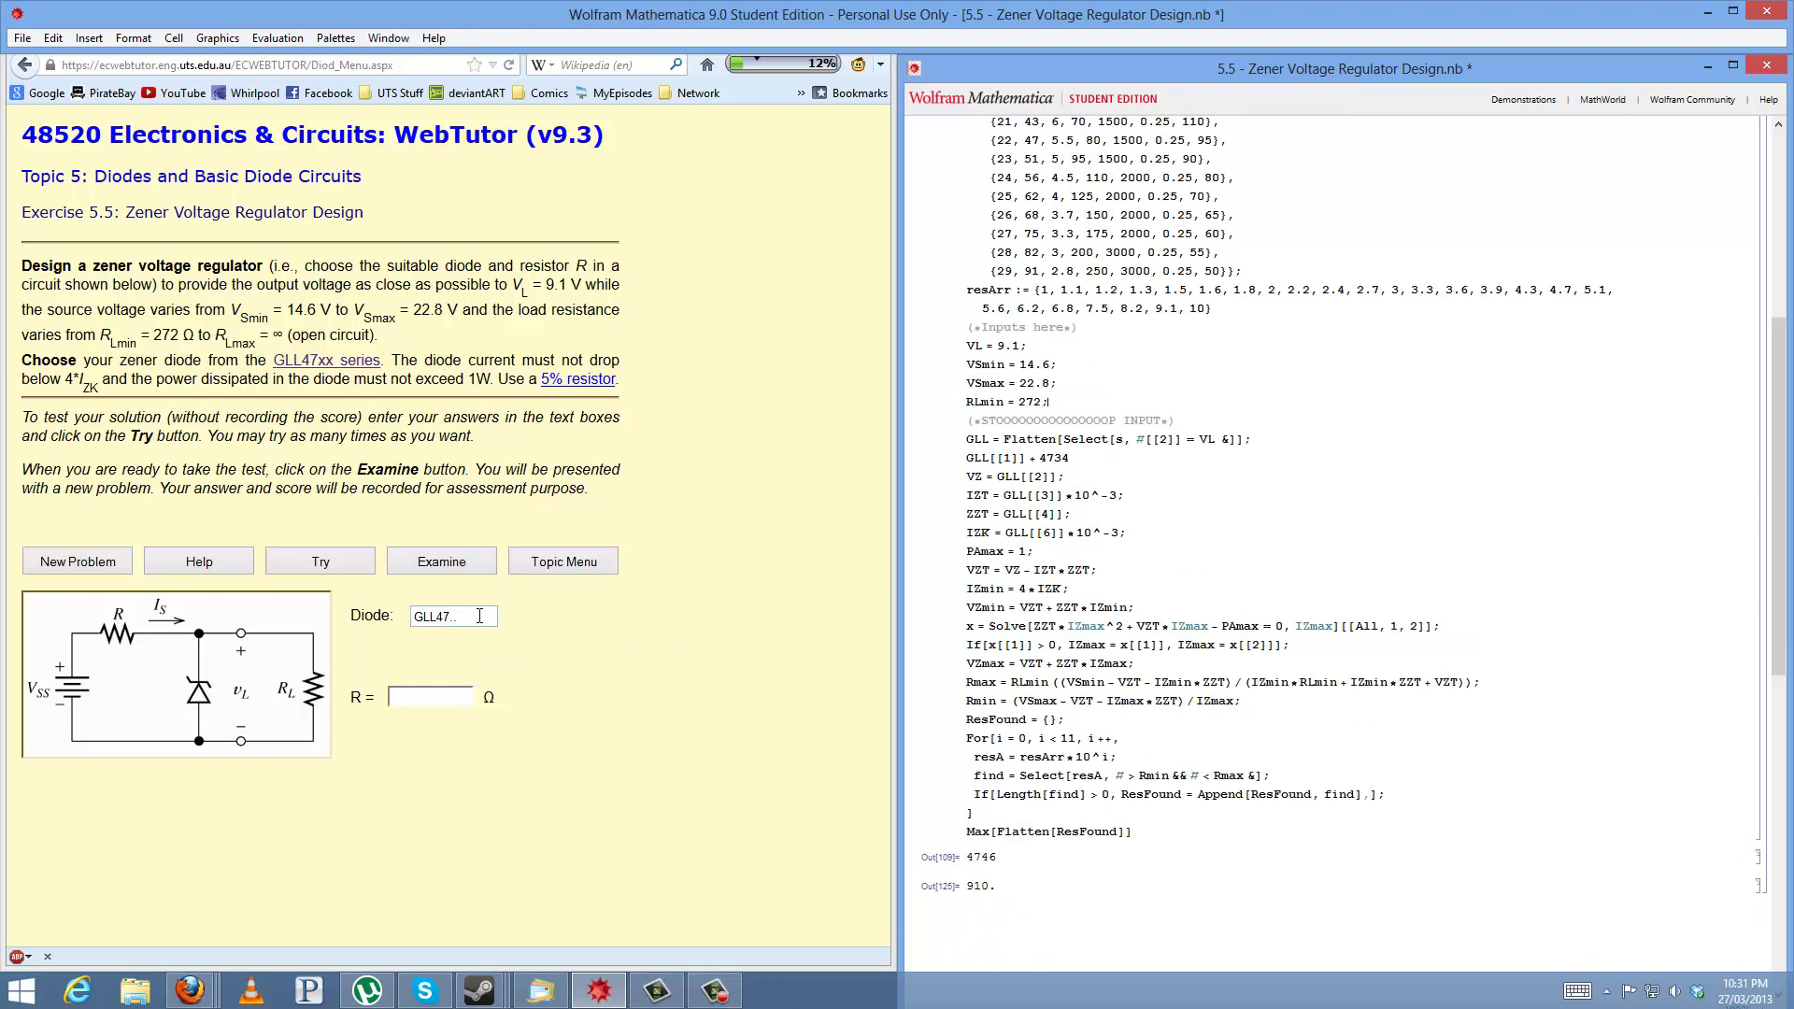
pyautogui.scroll(6, 1145, 356)
pyautogui.moveTo(993, 151)
pyautogui.mouseDown()
pyautogui.moveTo(1146, 355)
pyautogui.moveTo(1248, 674)
pyautogui.mouseUp()
pyautogui.click(1254, 672)
pyautogui.scroll(-5, 1108, 618)
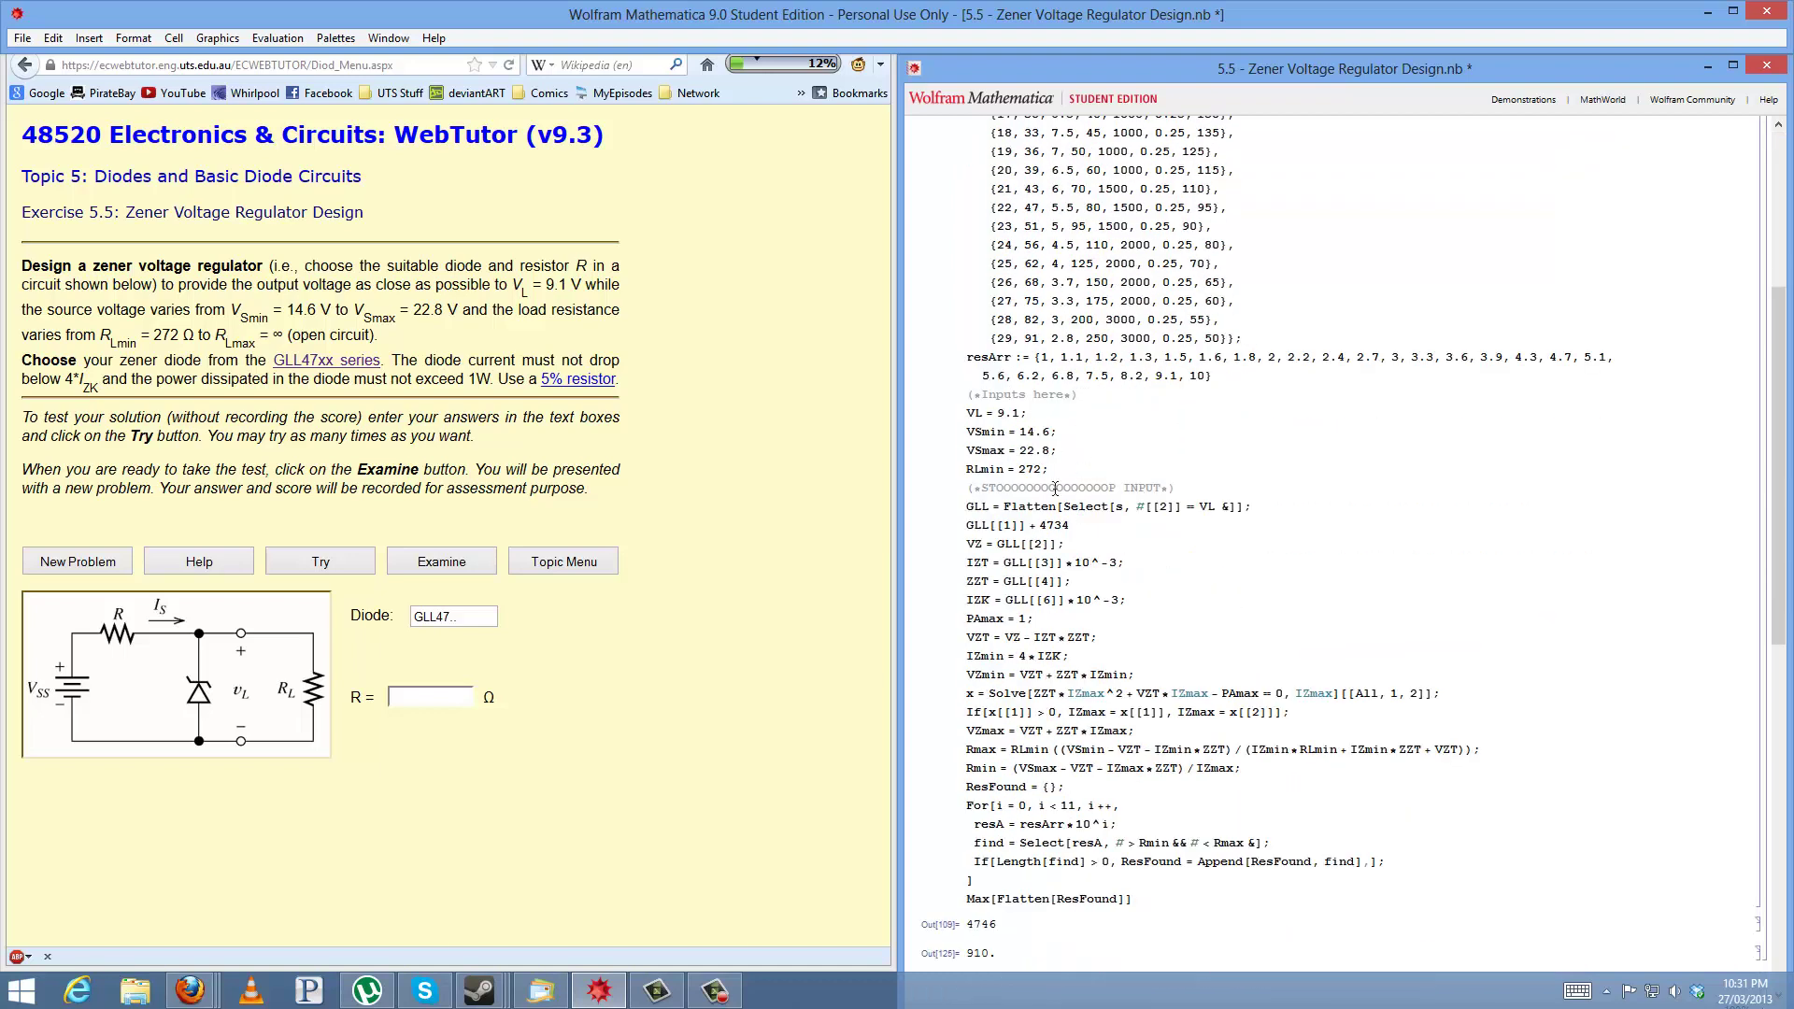
pyautogui.scroll(2, 1060, 502)
pyautogui.scroll(3, 1162, 355)
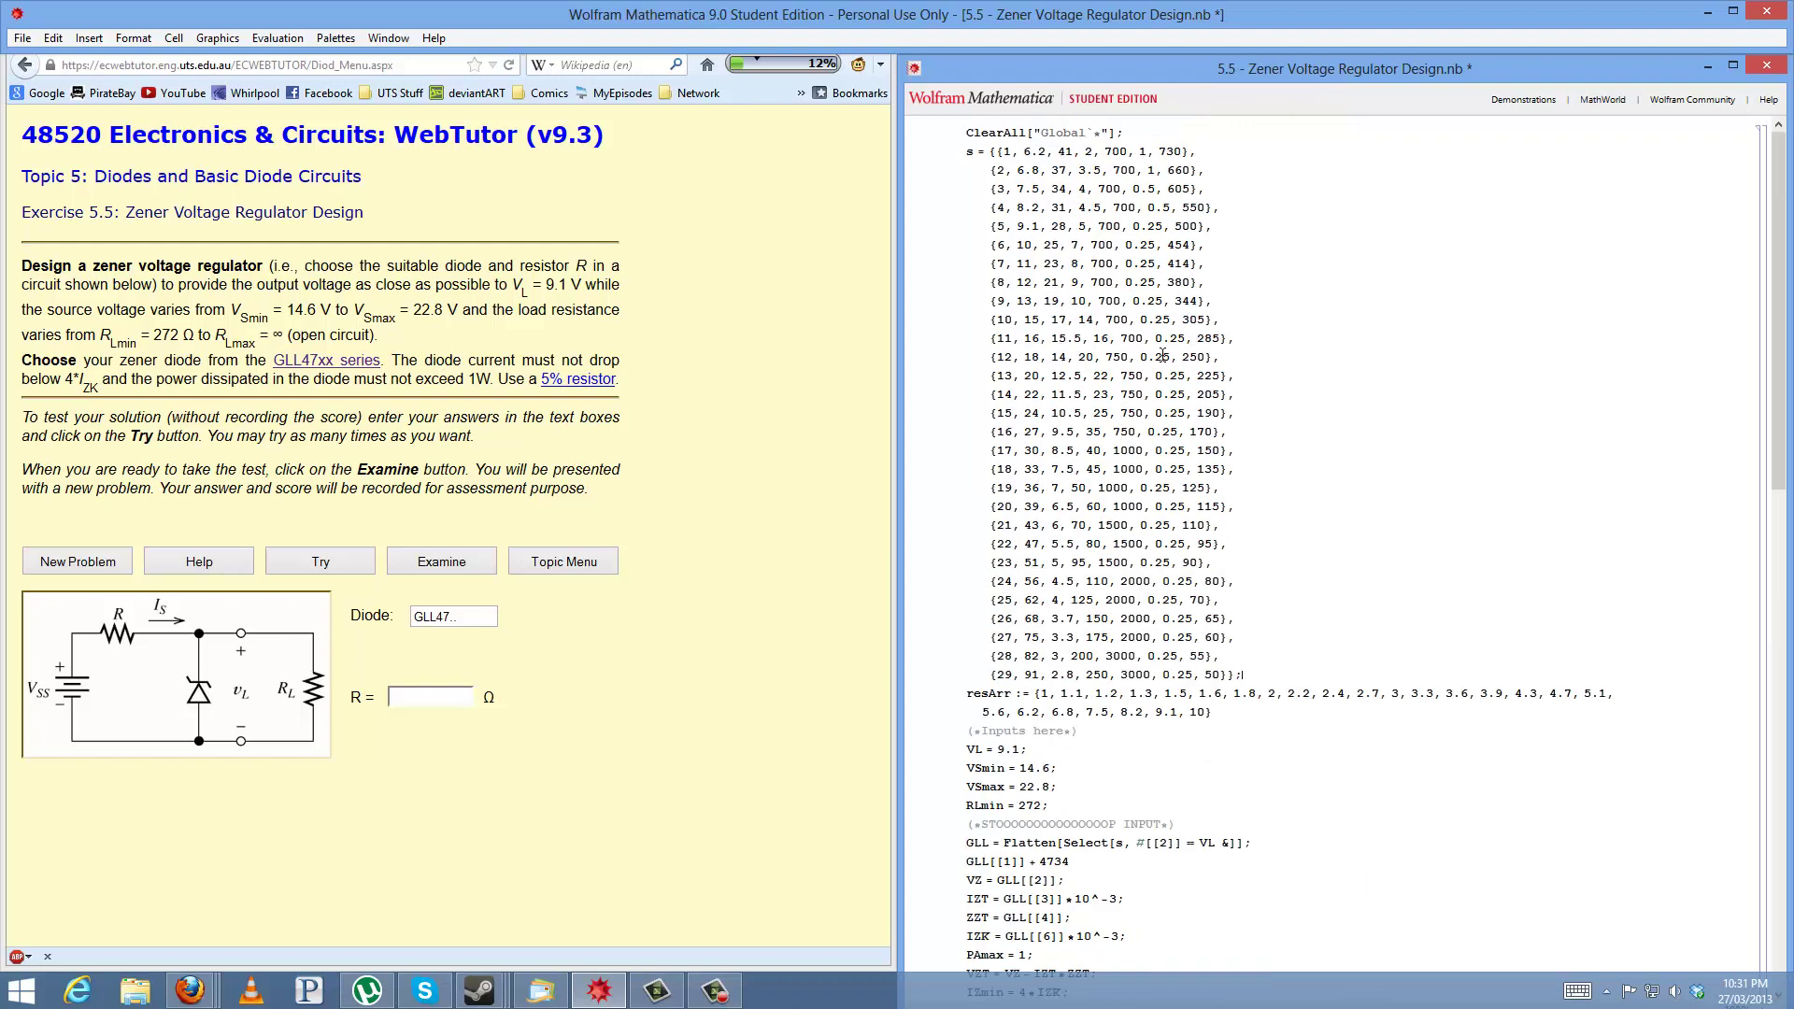
pyautogui.click(1016, 228)
pyautogui.tripleClick(1016, 228)
pyautogui.hotkey('shift', 'Return')
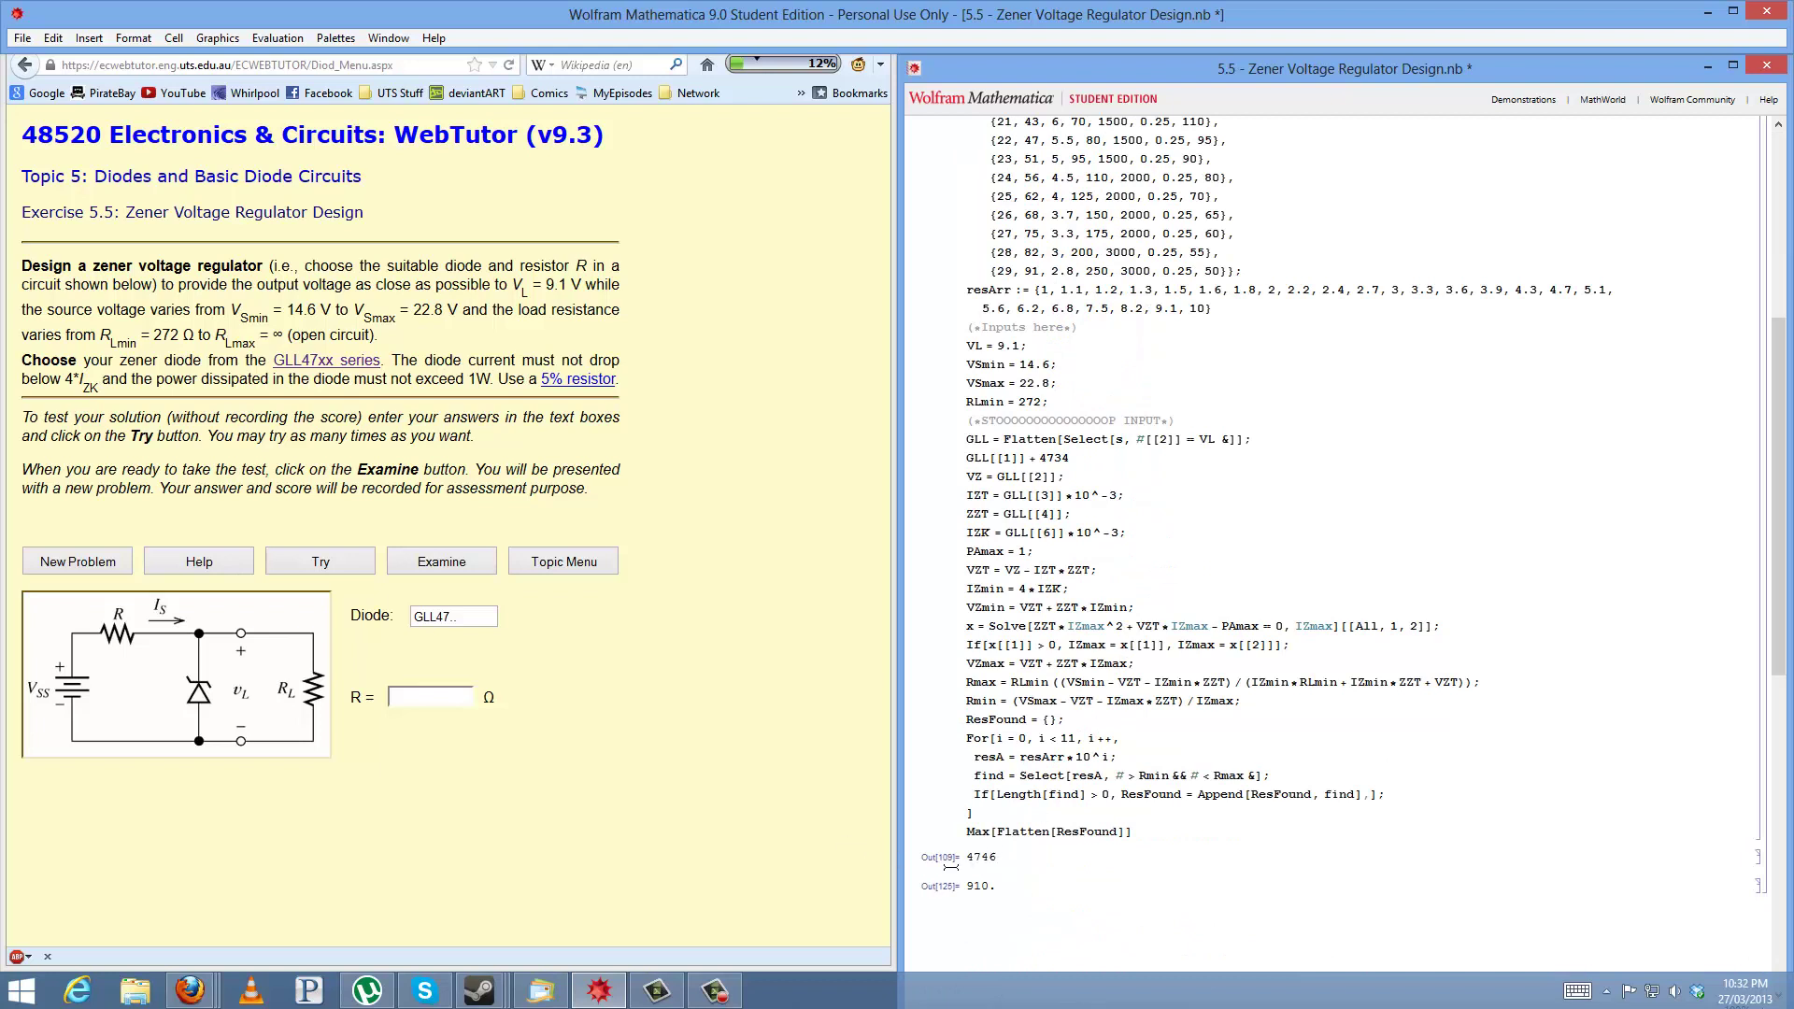
# Step: Re-evaluate the cell and select the resulting diode number 4739
pyautogui.moveTo(965, 856); pyautogui.dragTo(996, 856)
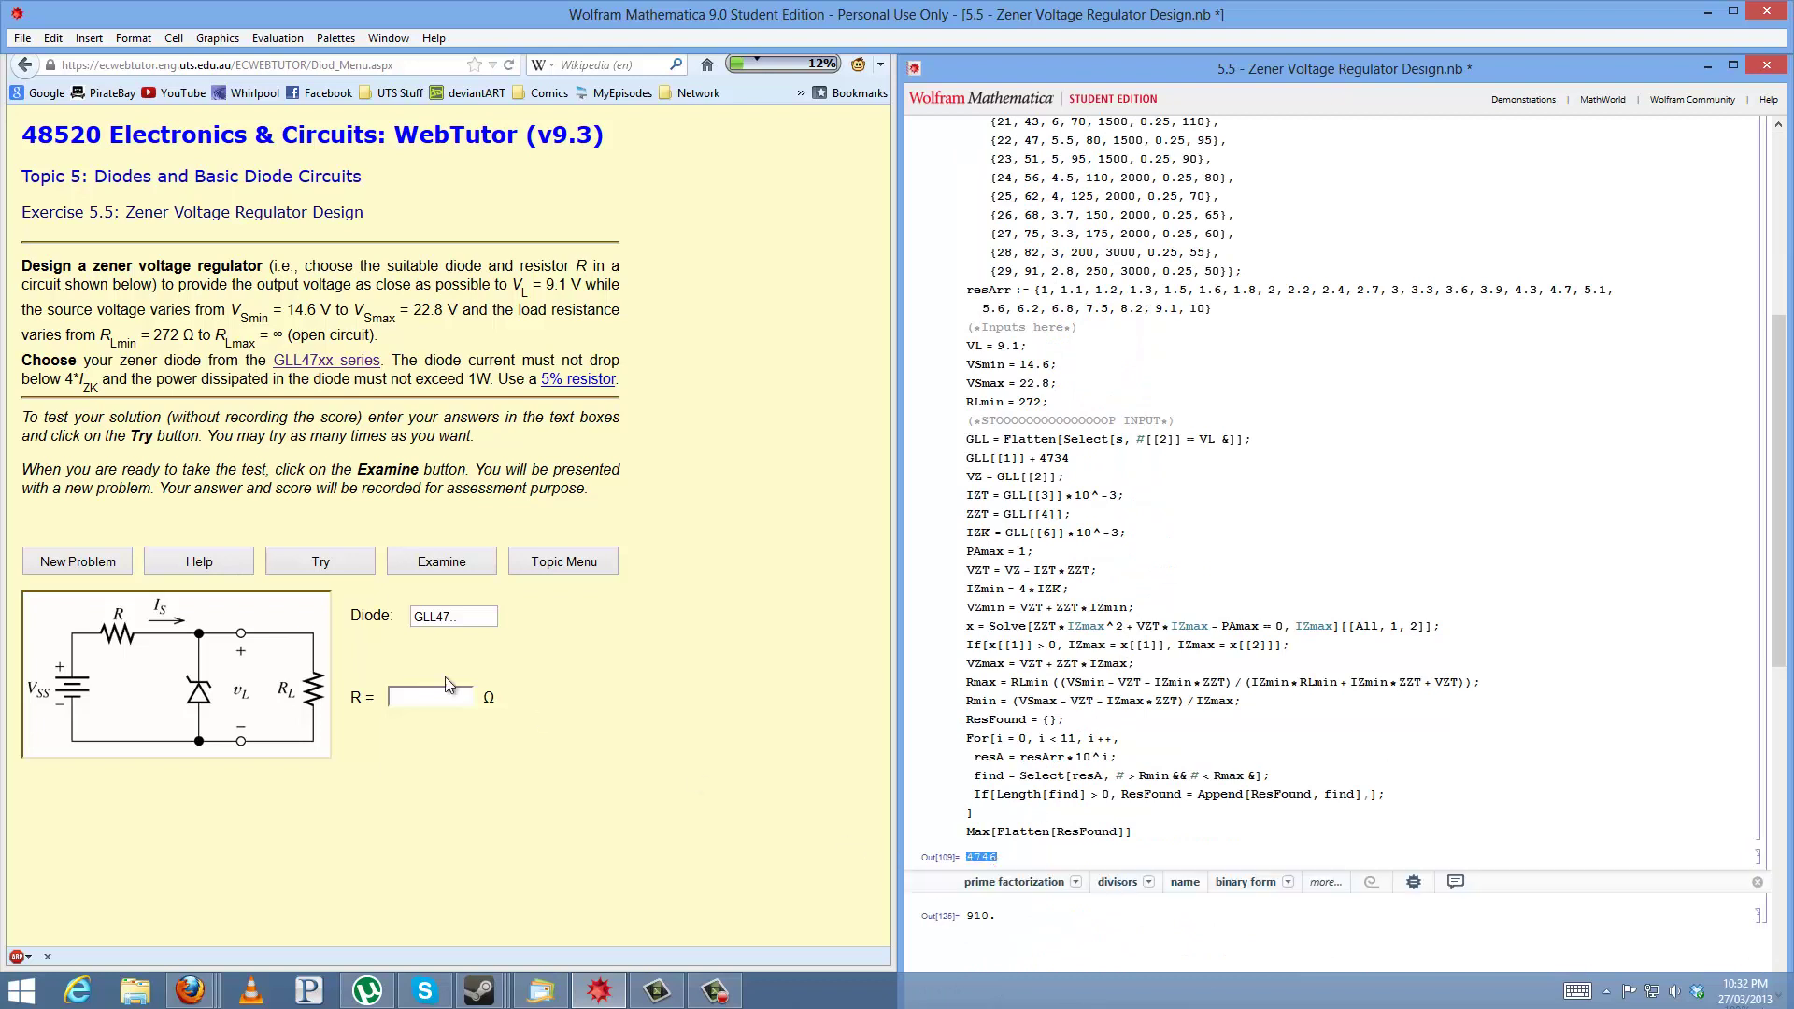
pyautogui.click(1077, 743)
pyautogui.hotkey('shift', 'Return')
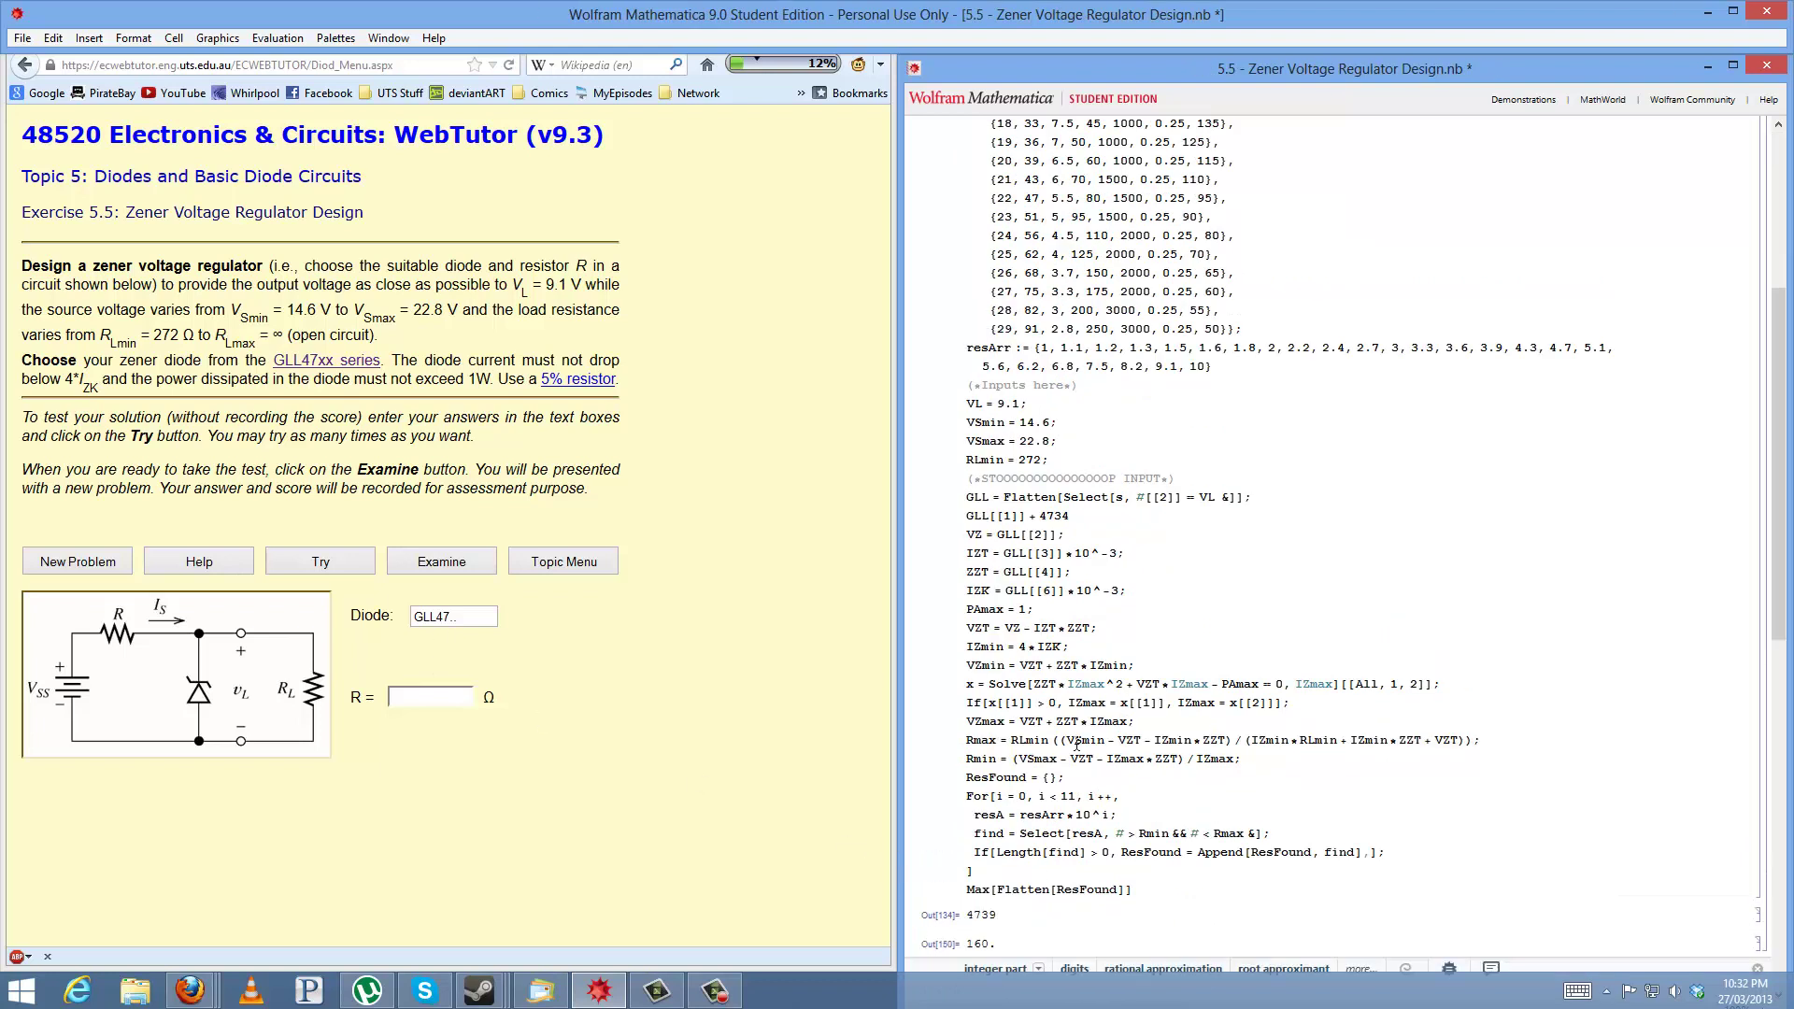
pyautogui.moveTo(965, 848); pyautogui.dragTo(997, 847)
# Step: Submit diode GLL4739 and resistor 160 Ω, then request a new problem
pyautogui.click(458, 617)
pyautogui.write('39')
pyautogui.click(1001, 796)
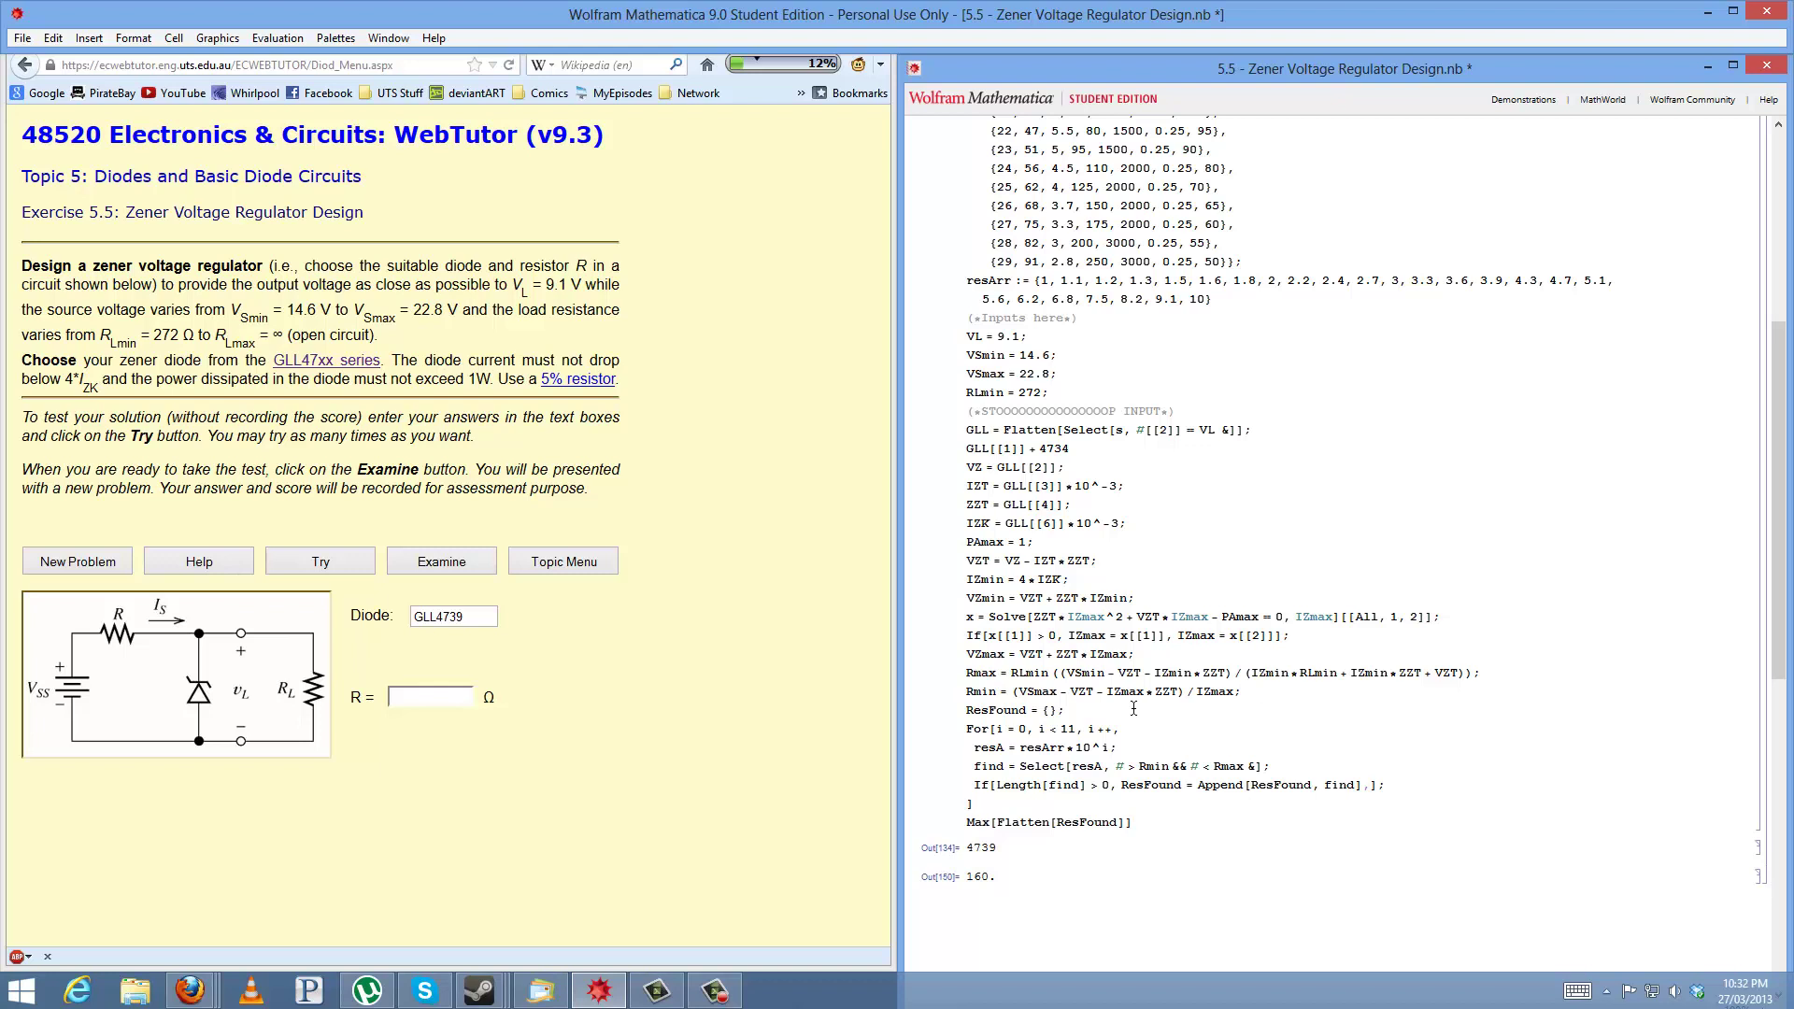
pyautogui.click(426, 695)
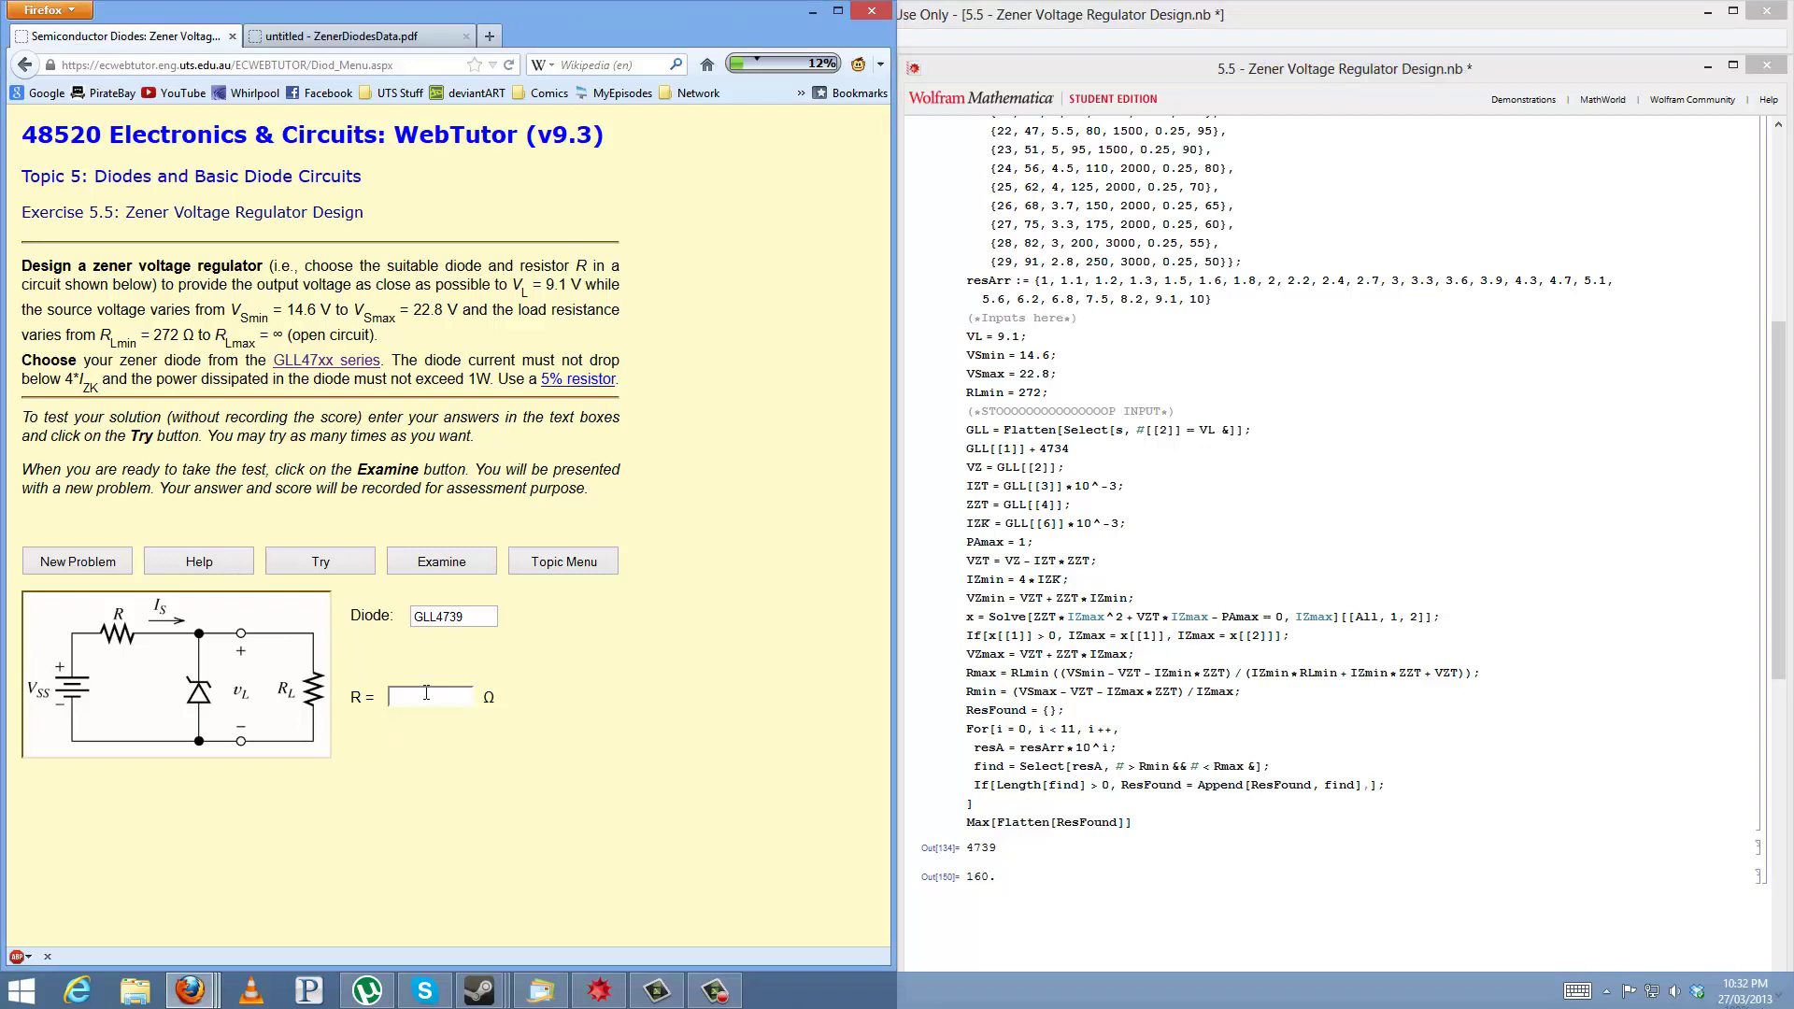
pyautogui.write('160')
pyautogui.click(288, 565)
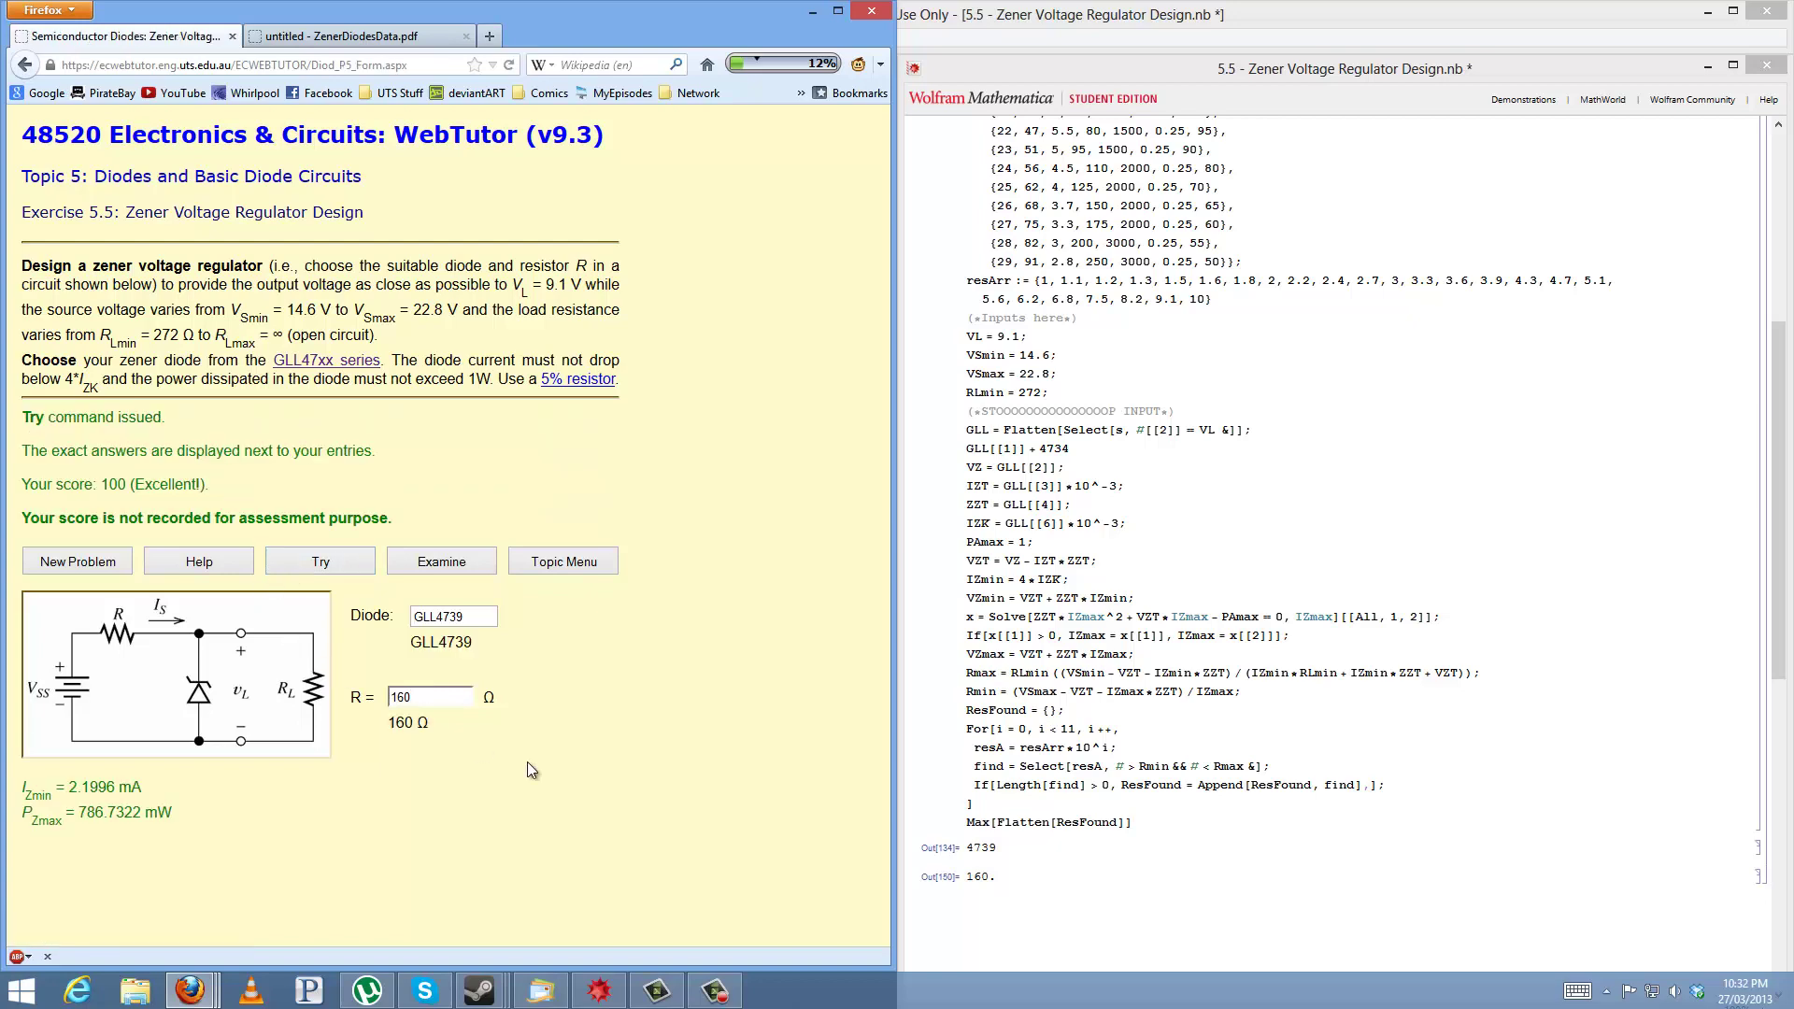
pyautogui.click(79, 558)
# Step: Load a new problem, enter VL 20, VSmin 36, VSmax 58, RLmin 1309, and evaluate
pyautogui.click(79, 558)
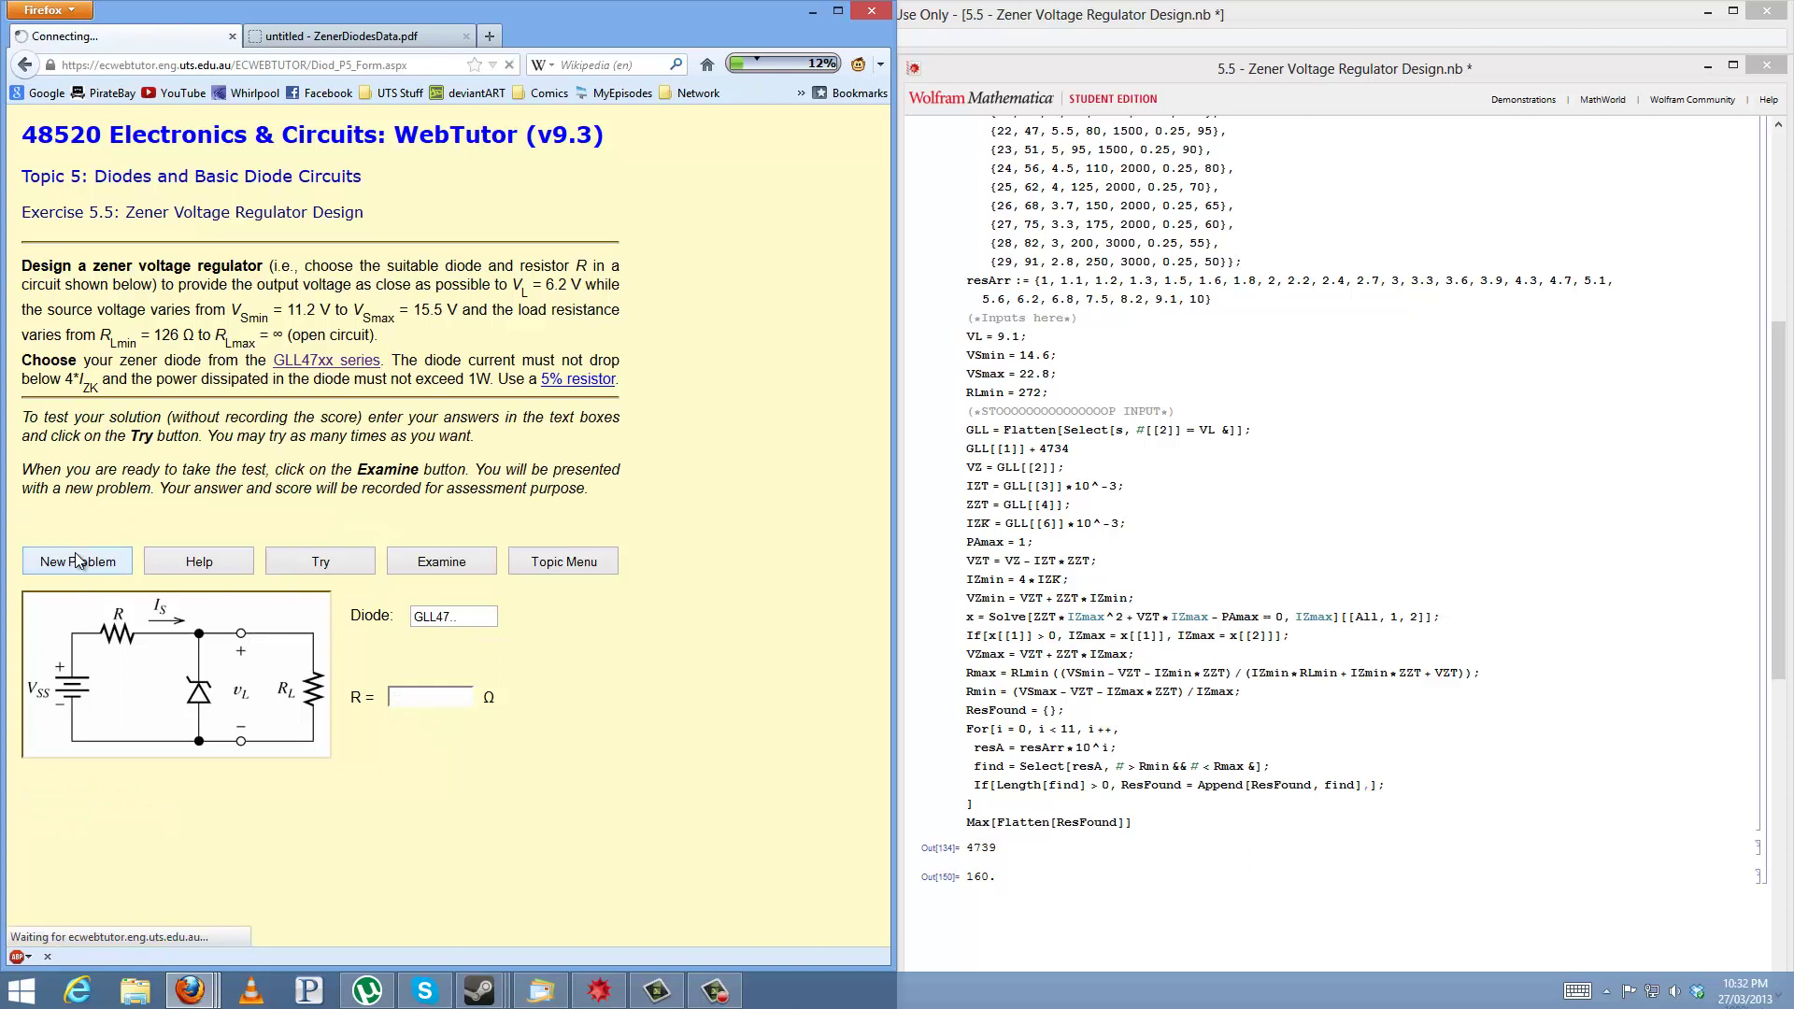
pyautogui.doubleClick(1009, 335)
pyautogui.write('20')
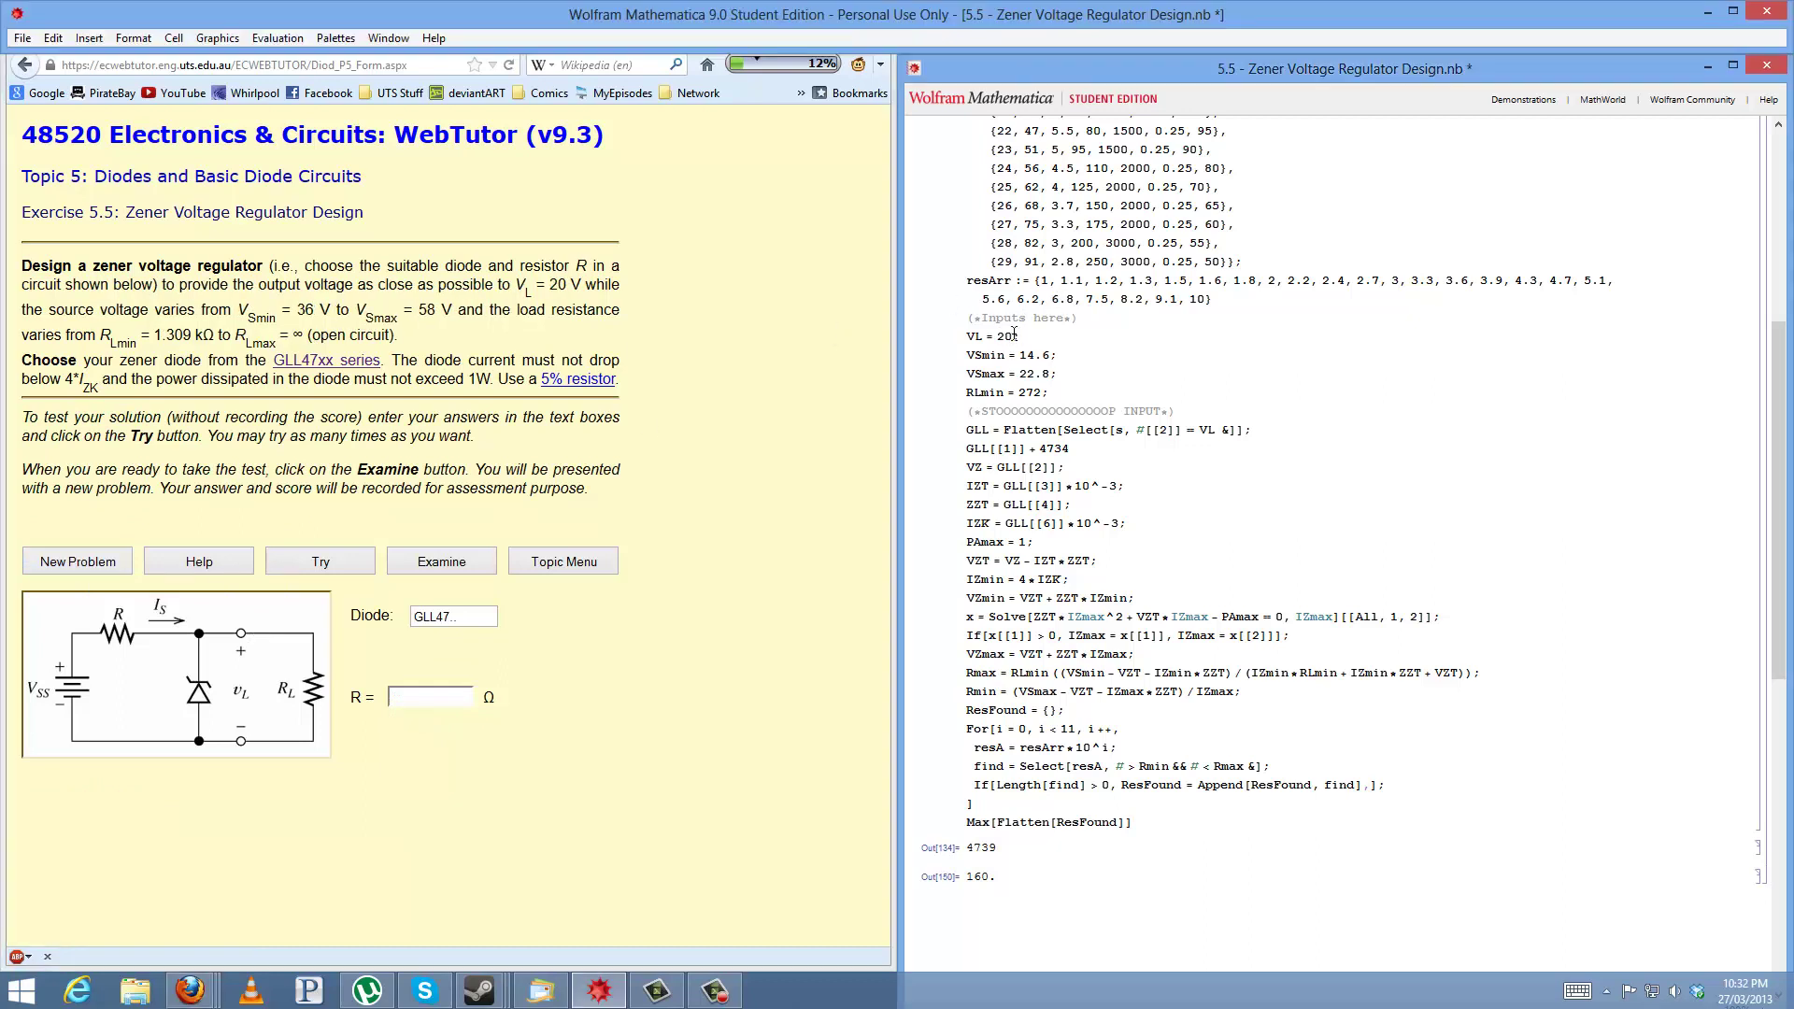
pyautogui.press('Delete')
pyautogui.press('Delete')
pyautogui.press('Delete')
pyautogui.write('6')
pyautogui.press('Down')
pyautogui.press('Delete')
pyautogui.press('BackSpace')
pyautogui.write('5')
pyautogui.press('Delete')
pyautogui.press('Delete')
pyautogui.press('Delete')
pyautogui.write('1309')
pyautogui.hotkey('shift', 'Return')
# Step: Enter diode GLL4747, paste resistor value 1000 from the notebook, and submit
pyautogui.scroll(-1, 1426, 674)
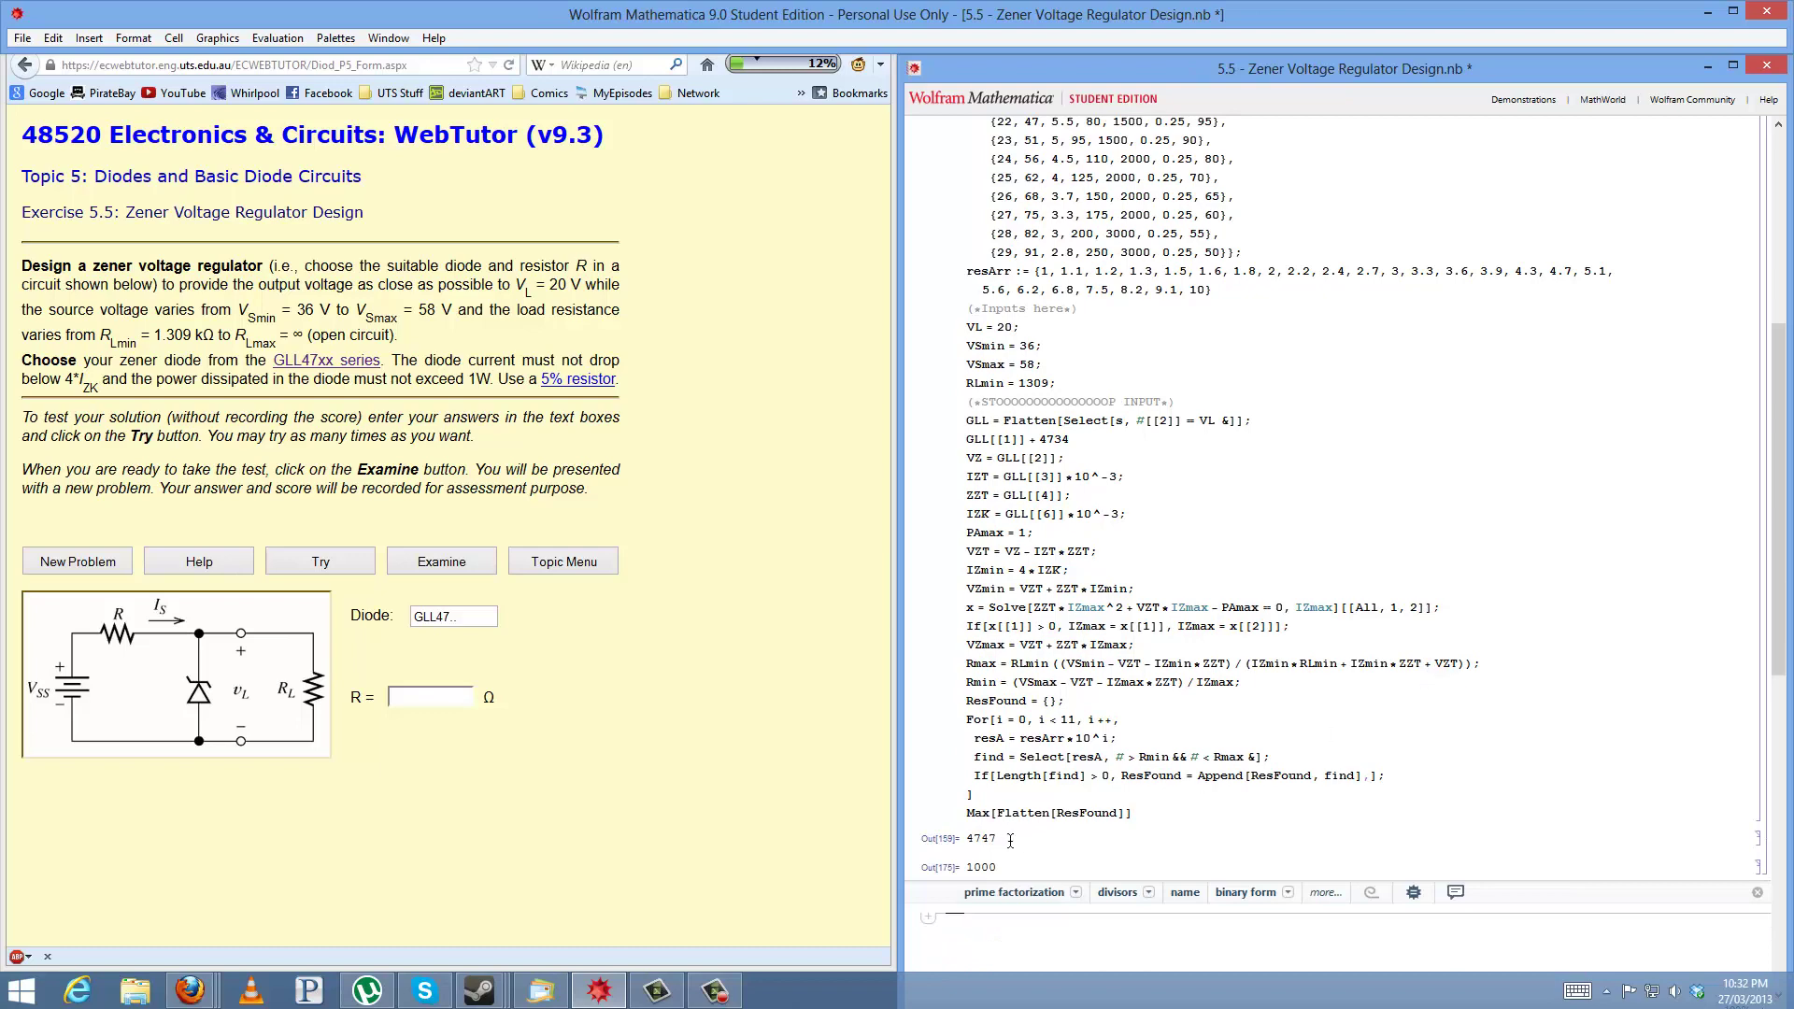
pyautogui.moveTo(998, 838); pyautogui.dragTo(968, 834)
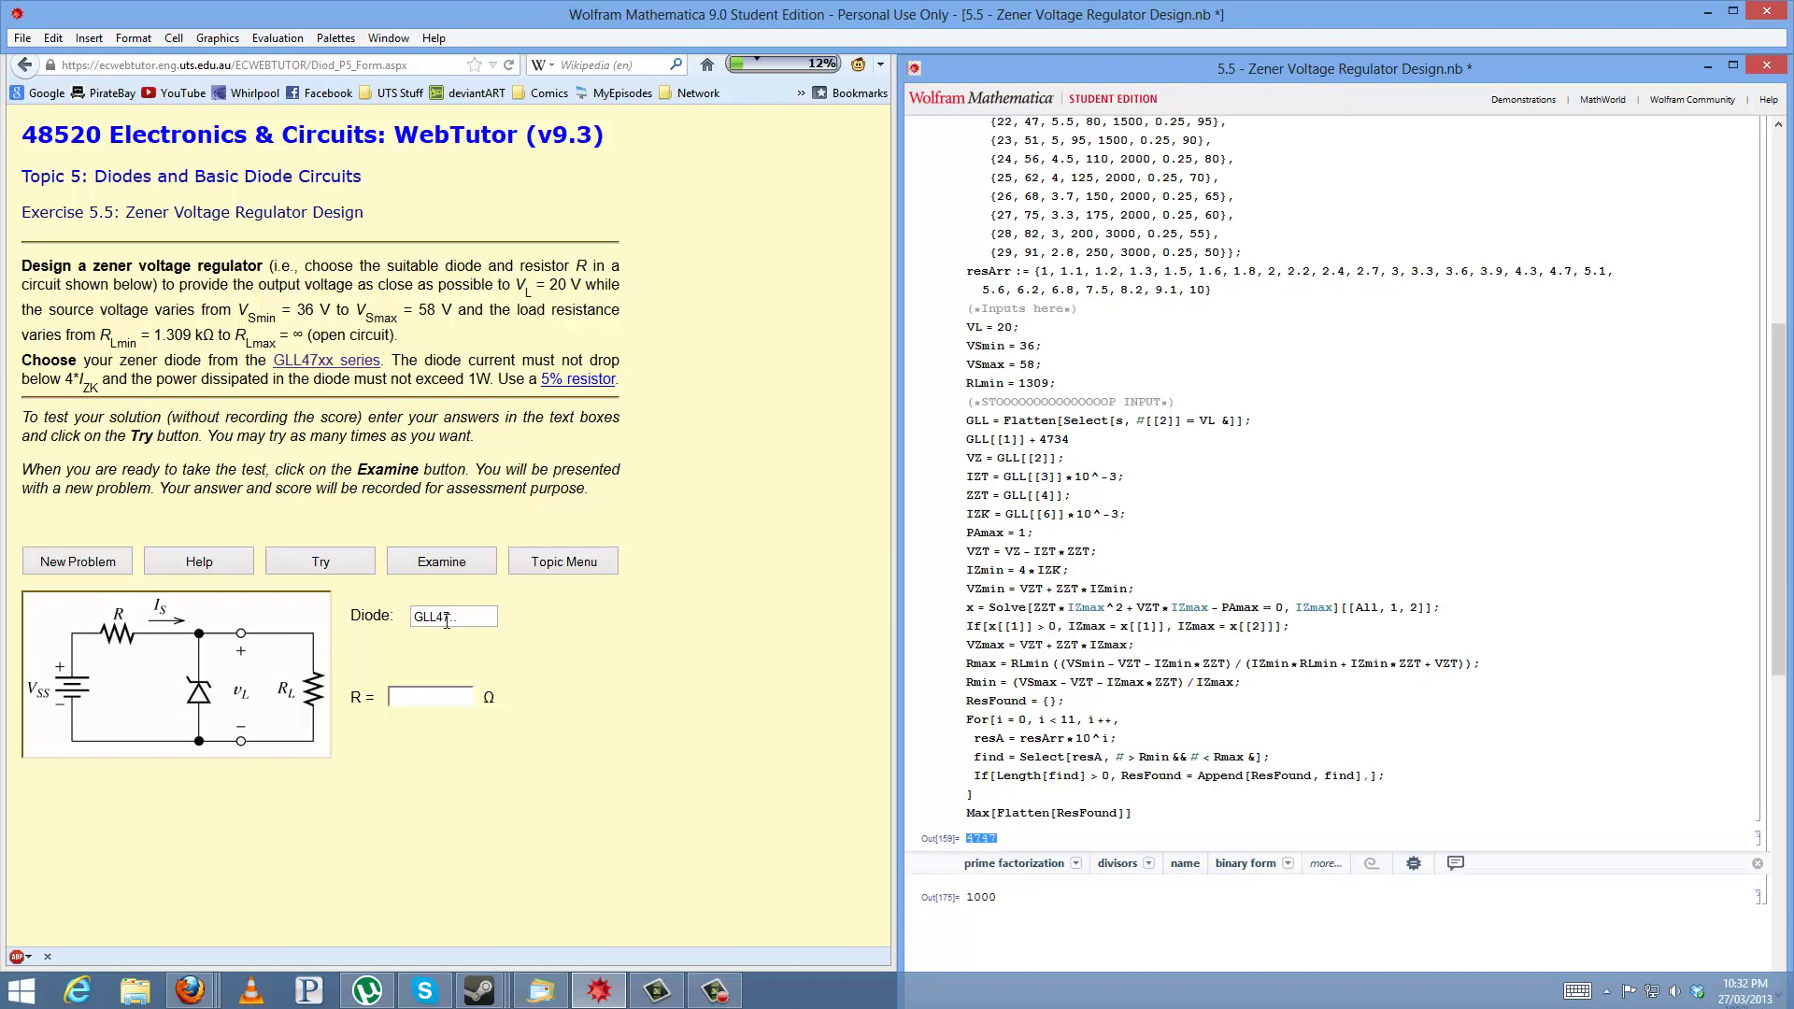
pyautogui.hotkey('alt', 'Tab')
pyautogui.write('47')
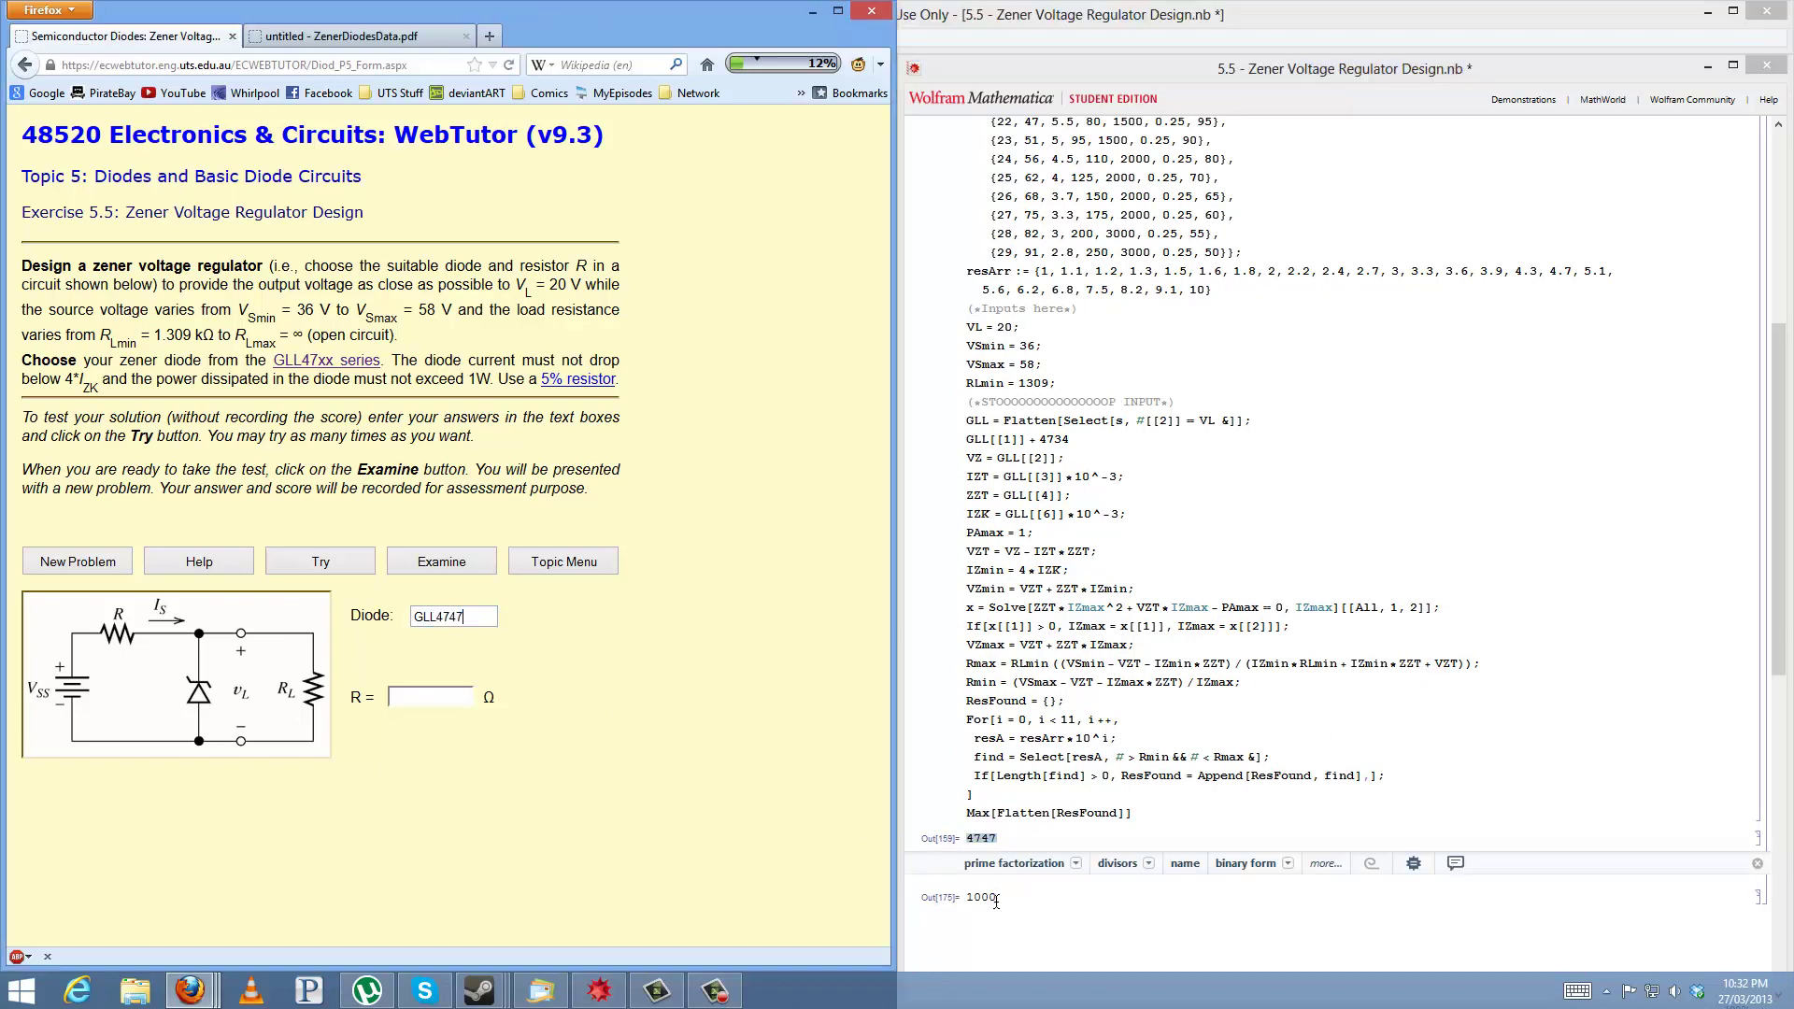
pyautogui.moveTo(998, 897); pyautogui.dragTo(968, 897)
pyautogui.hotkey('ctrl', 'c')
pyautogui.click(457, 700)
pyautogui.hotkey('ctrl', 'v')
pyautogui.click(338, 564)
pyautogui.moveTo(514, 734); pyautogui.dragTo(440, 725)
pyautogui.click(440, 725)
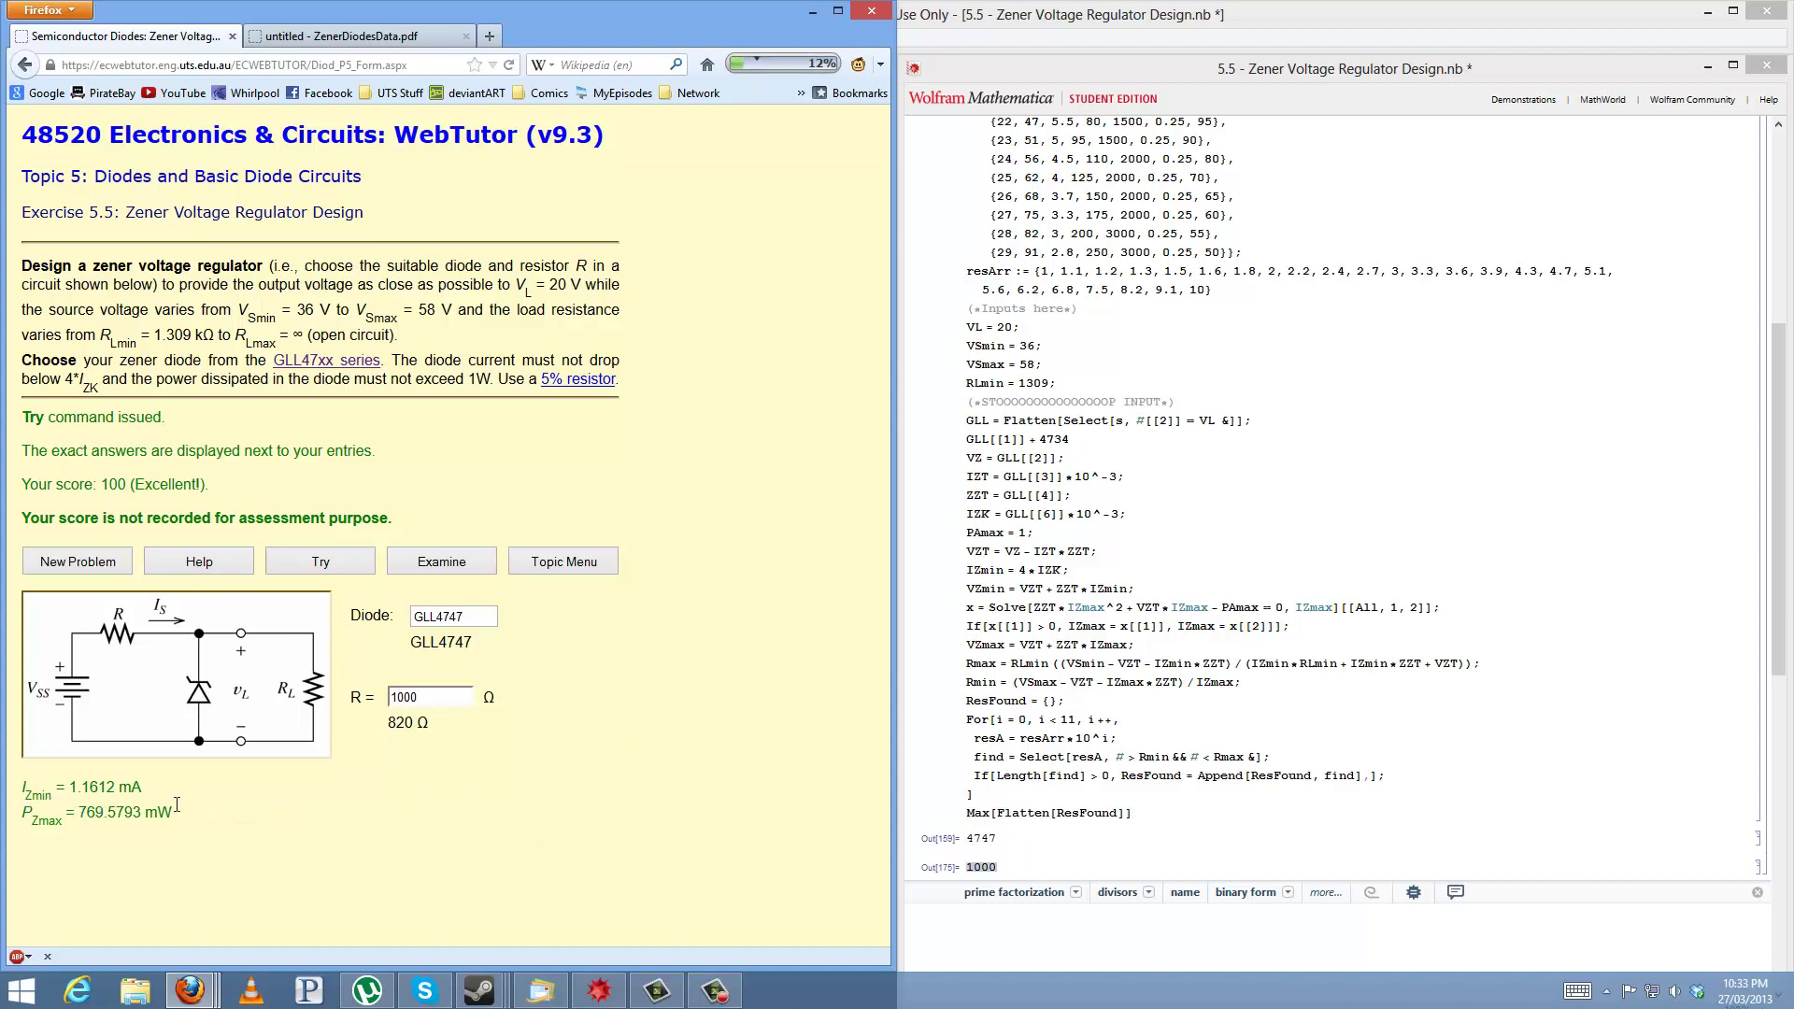
pyautogui.moveTo(67, 786); pyautogui.dragTo(129, 790)
pyautogui.click(328, 735)
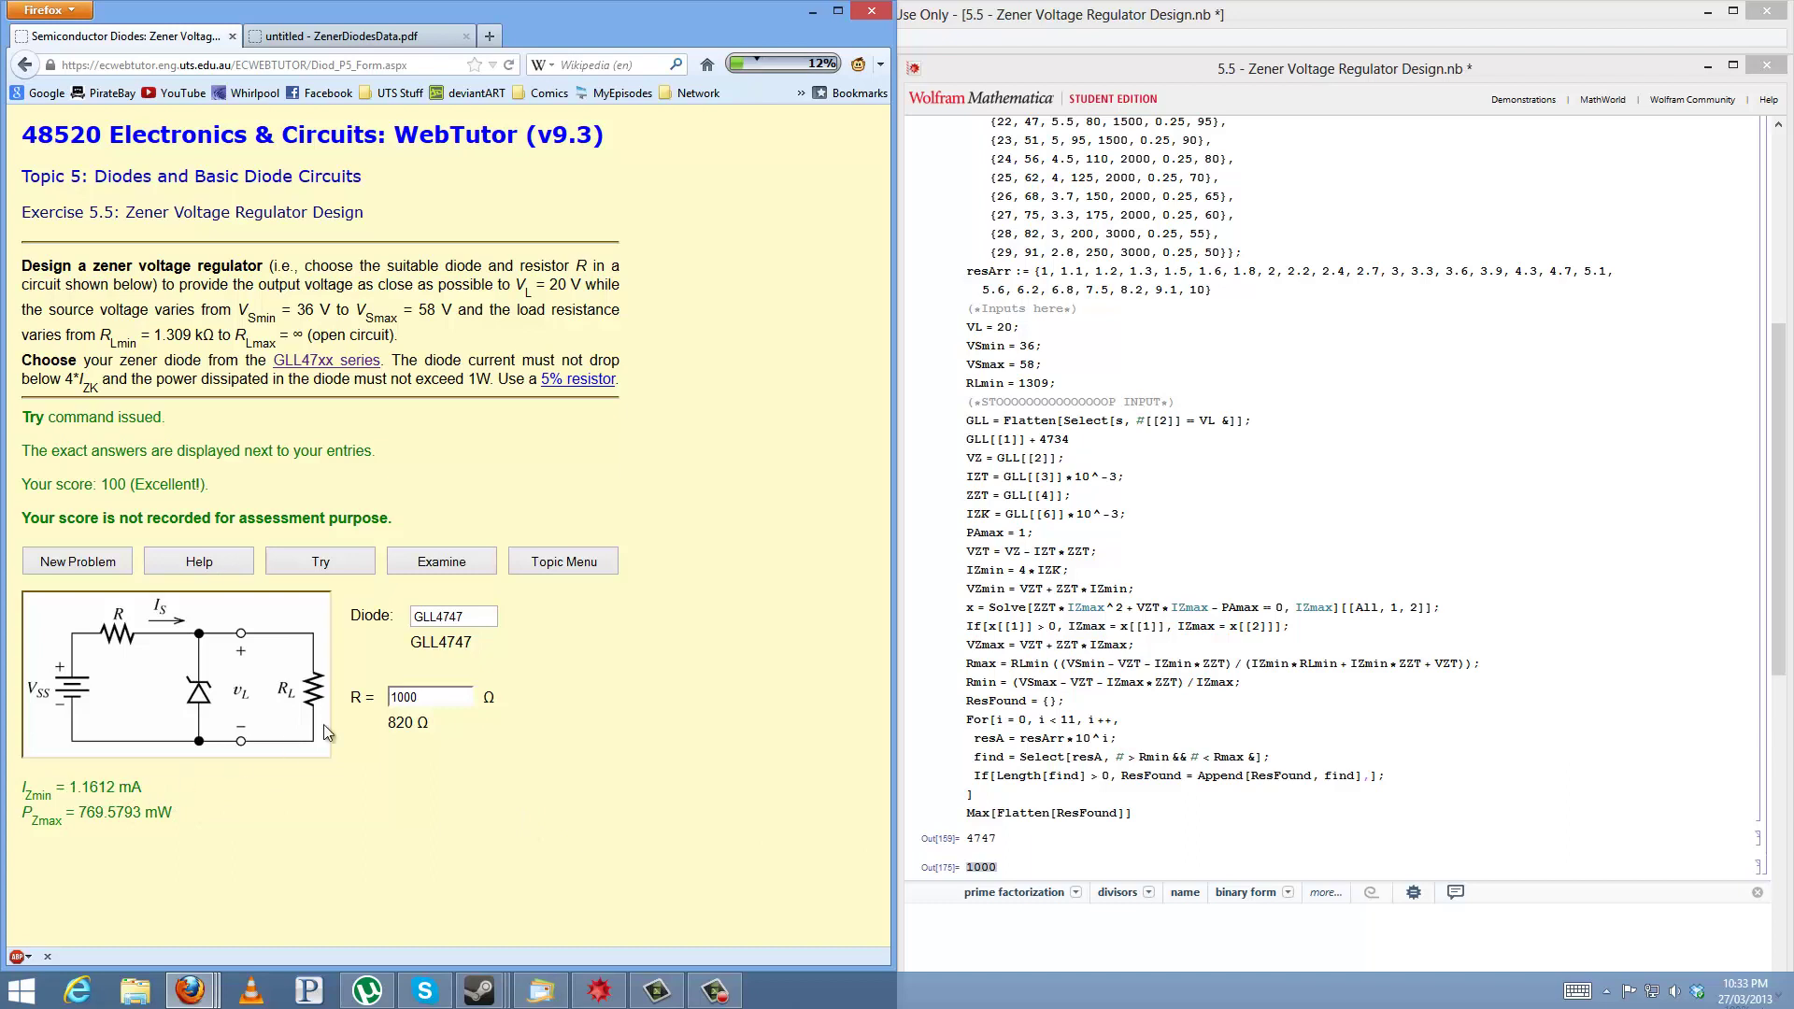
pyautogui.doubleClick(416, 702)
pyautogui.write('820')
pyautogui.click(312, 562)
pyautogui.doubleClick(411, 699)
pyautogui.write('1000')
pyautogui.click(515, 653)
pyautogui.click(353, 564)
pyautogui.click(443, 696)
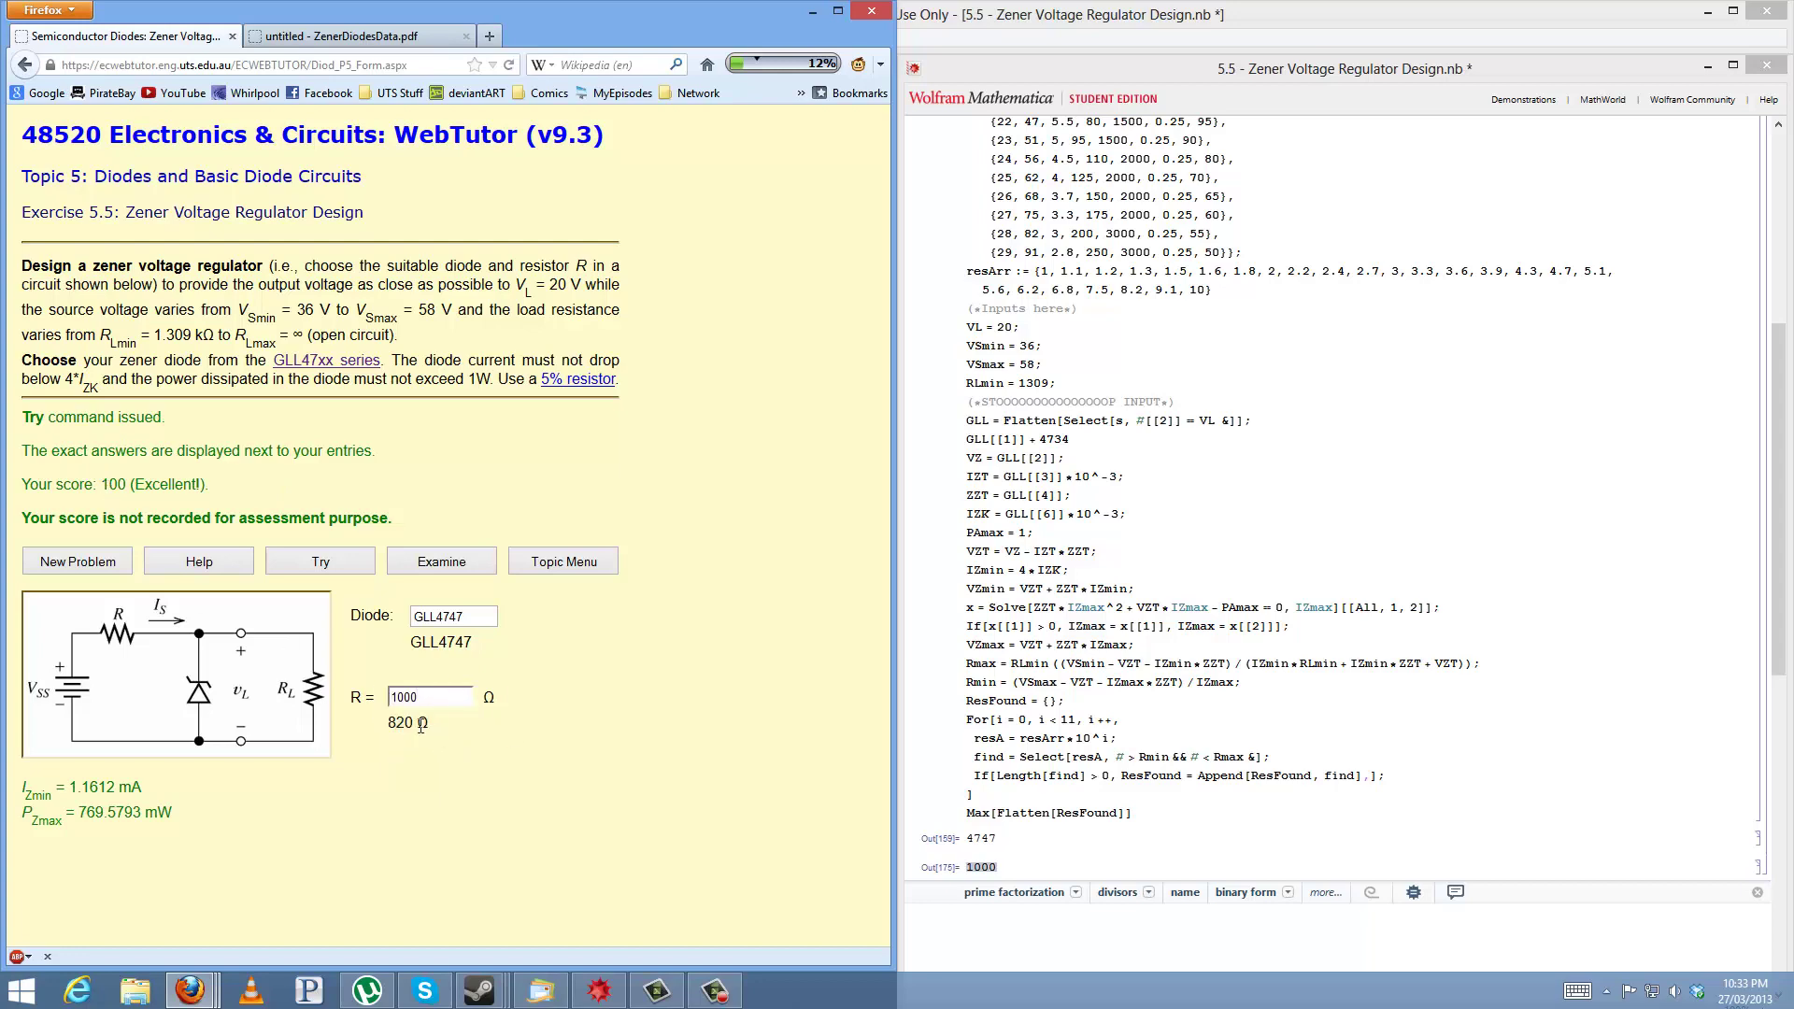